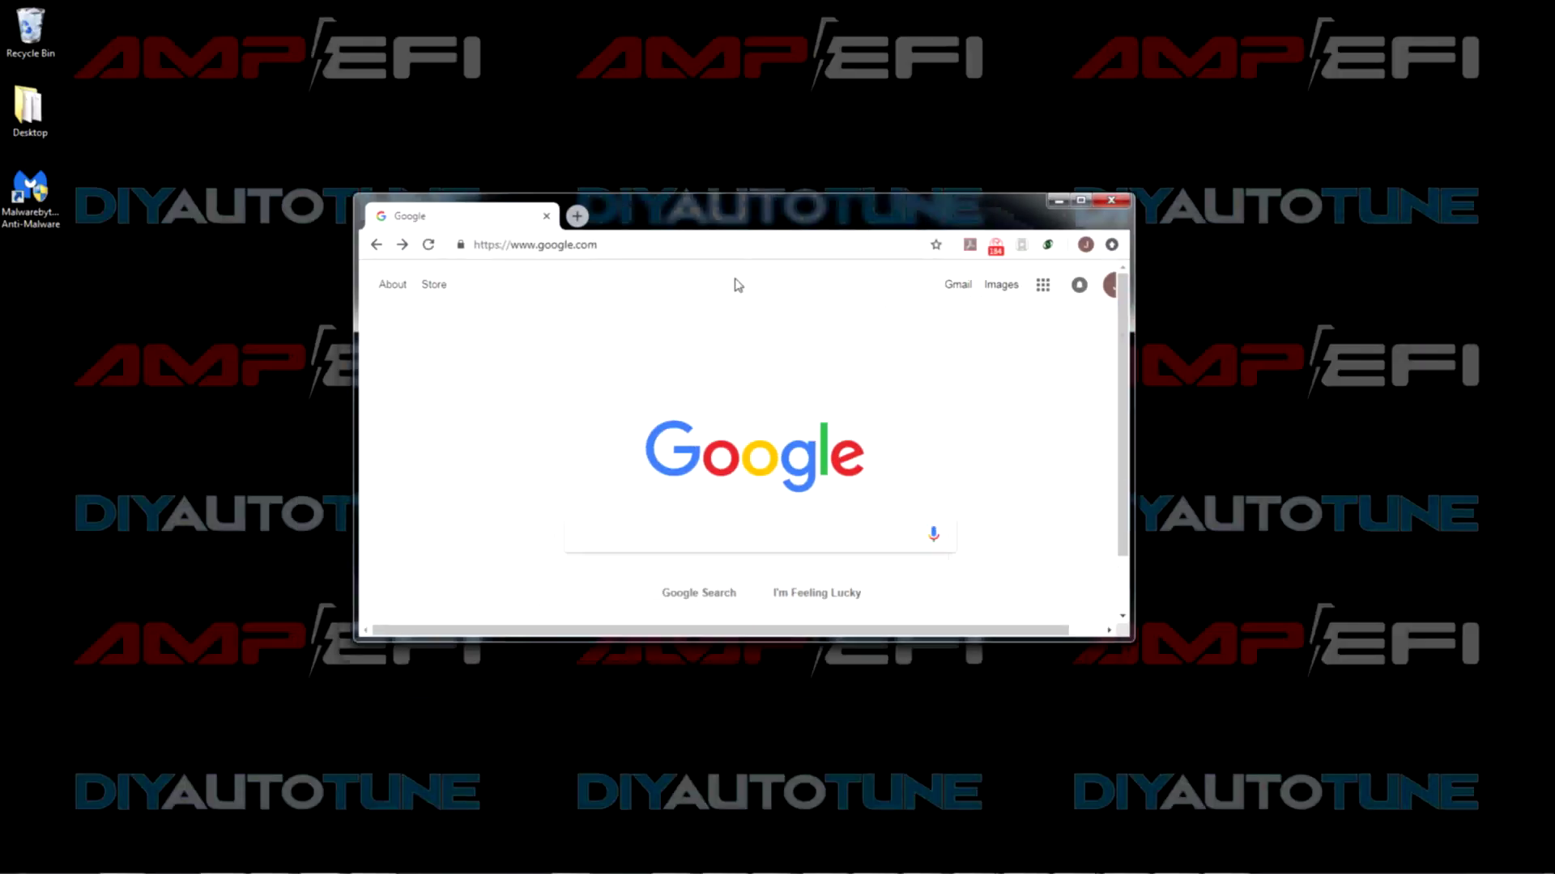
Google 'ftdi drivers ms3pro' and open the DIYAutoTune Software & Downloads result
click(683, 538)
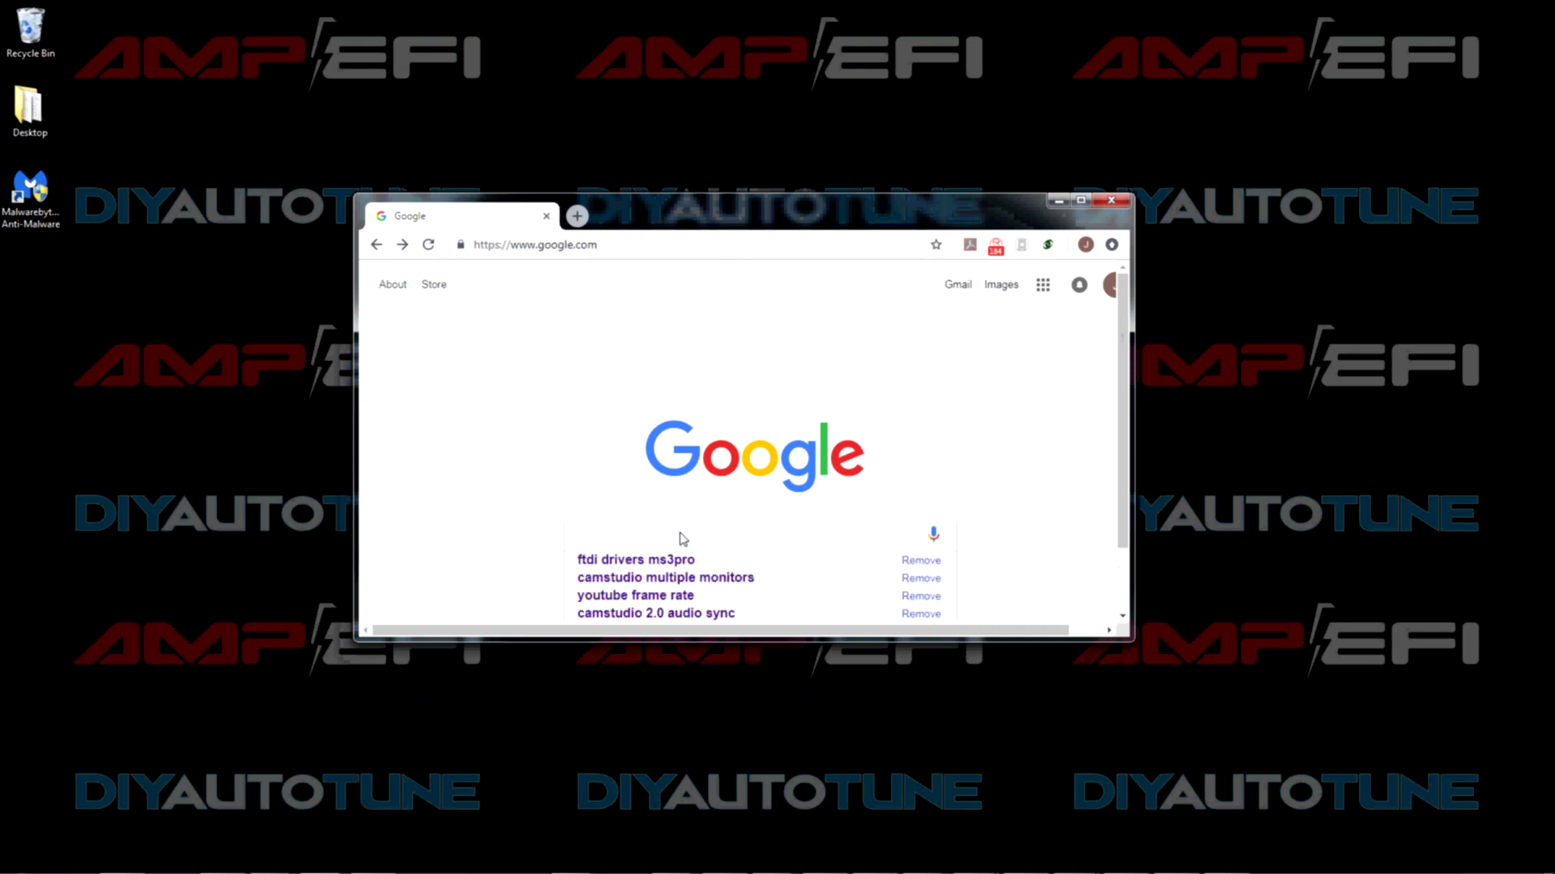
text(ftdi drivers ms3pro)
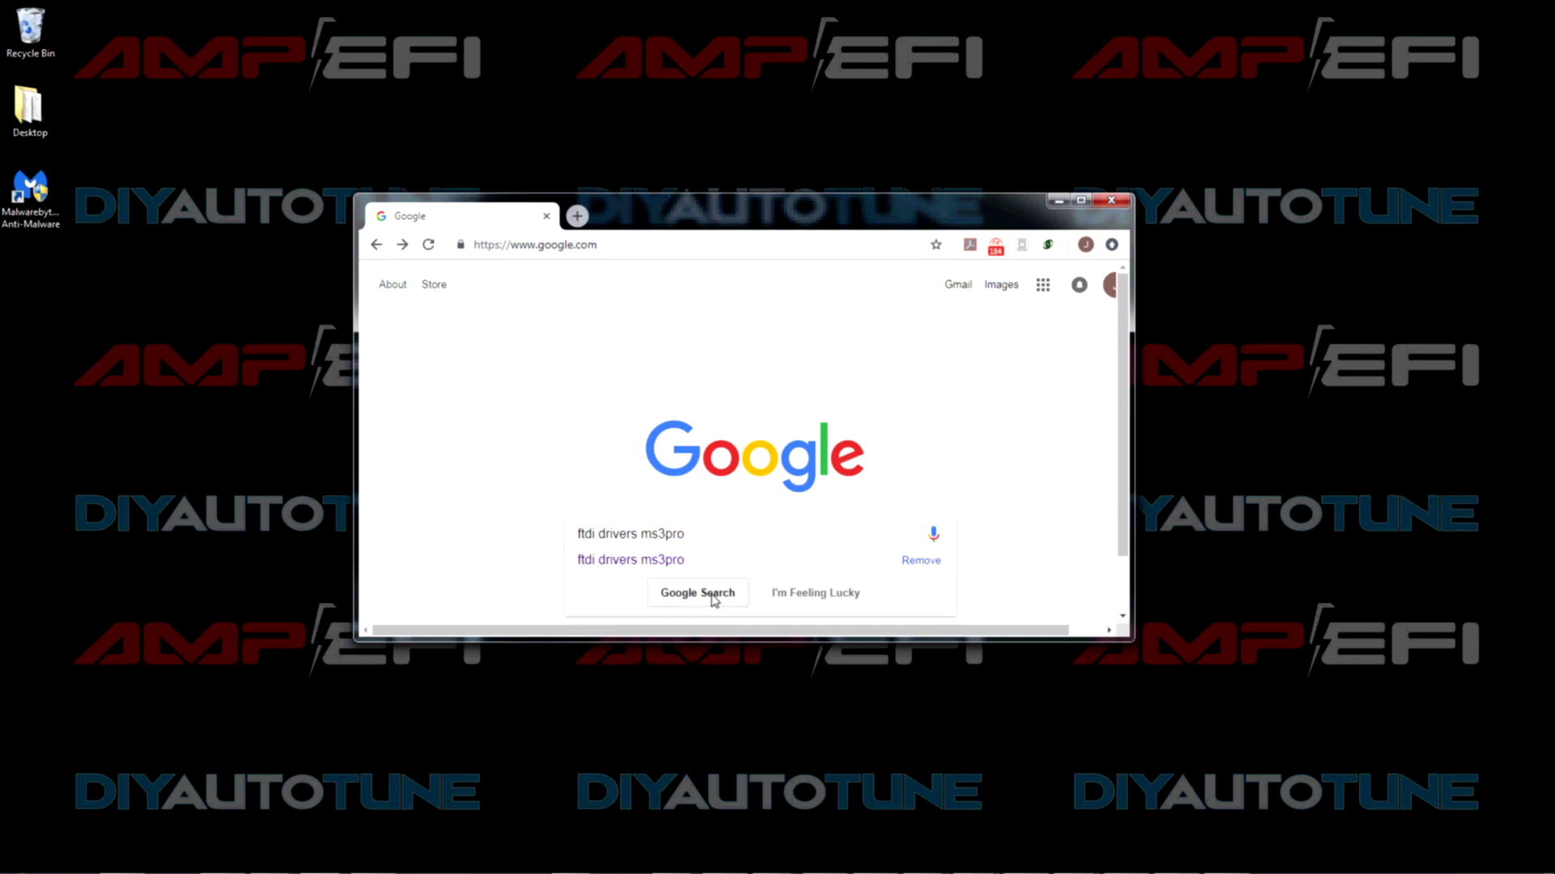
click(712, 597)
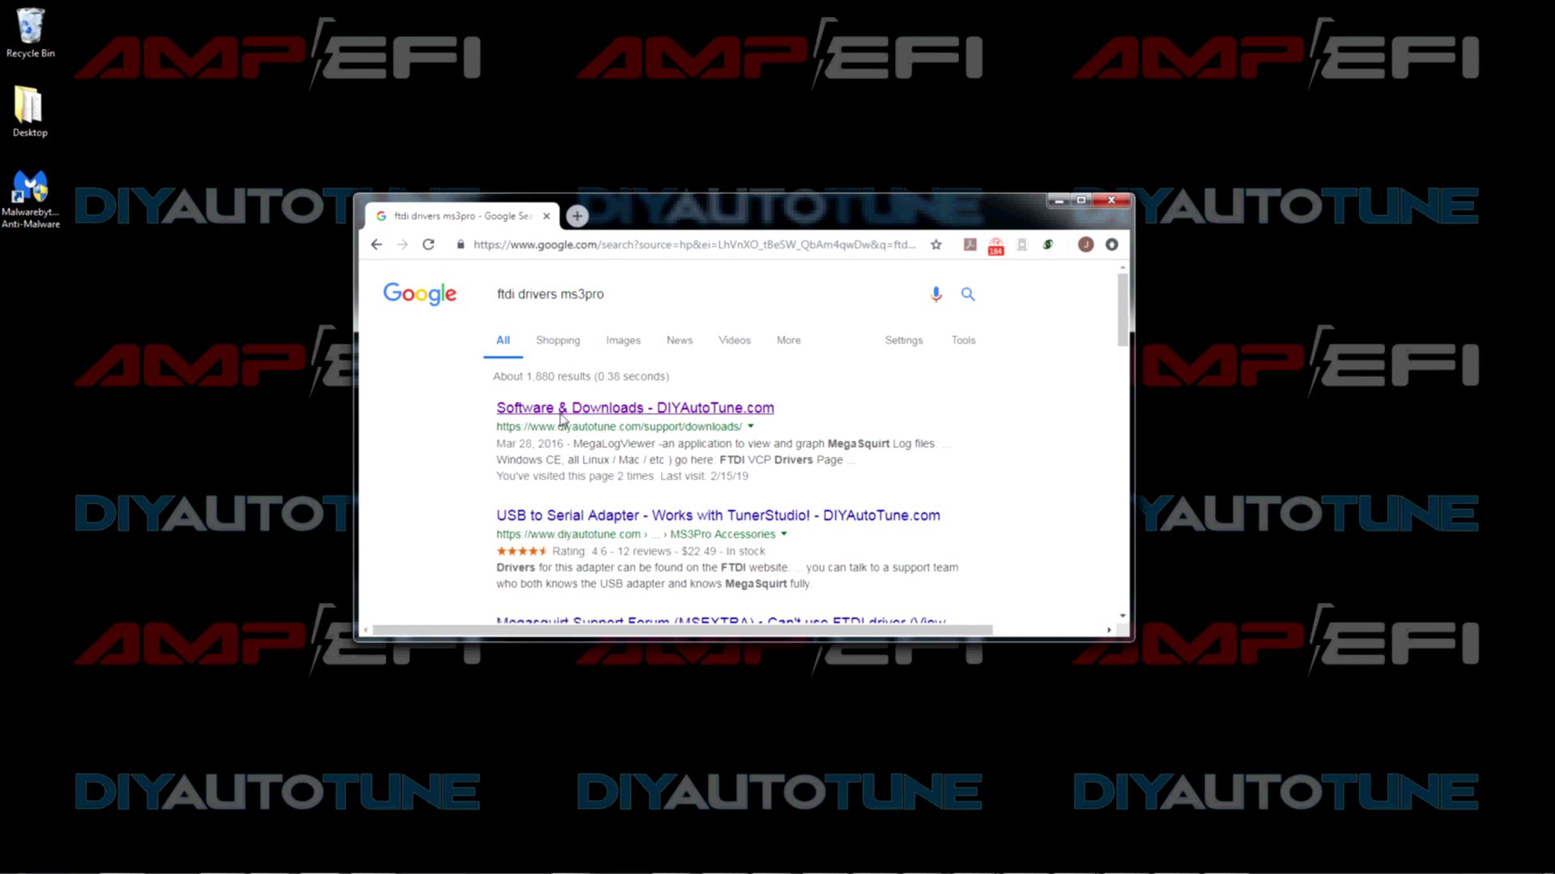
click(698, 412)
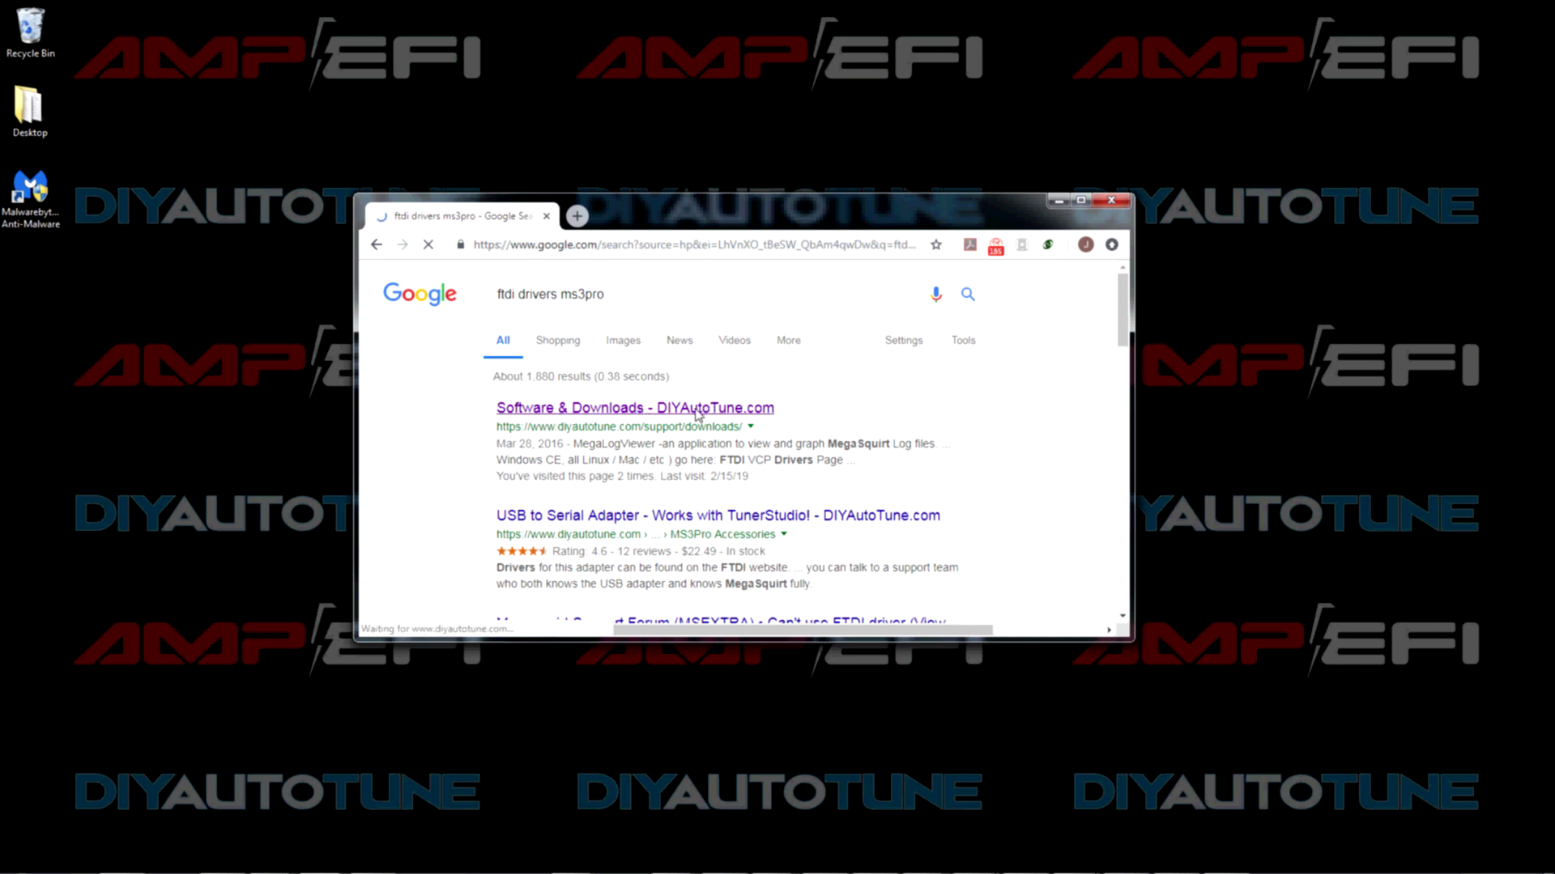
Maximize the browser and download usb_drivers_Windows.zip from the page's Drivers section
double_click(752, 206)
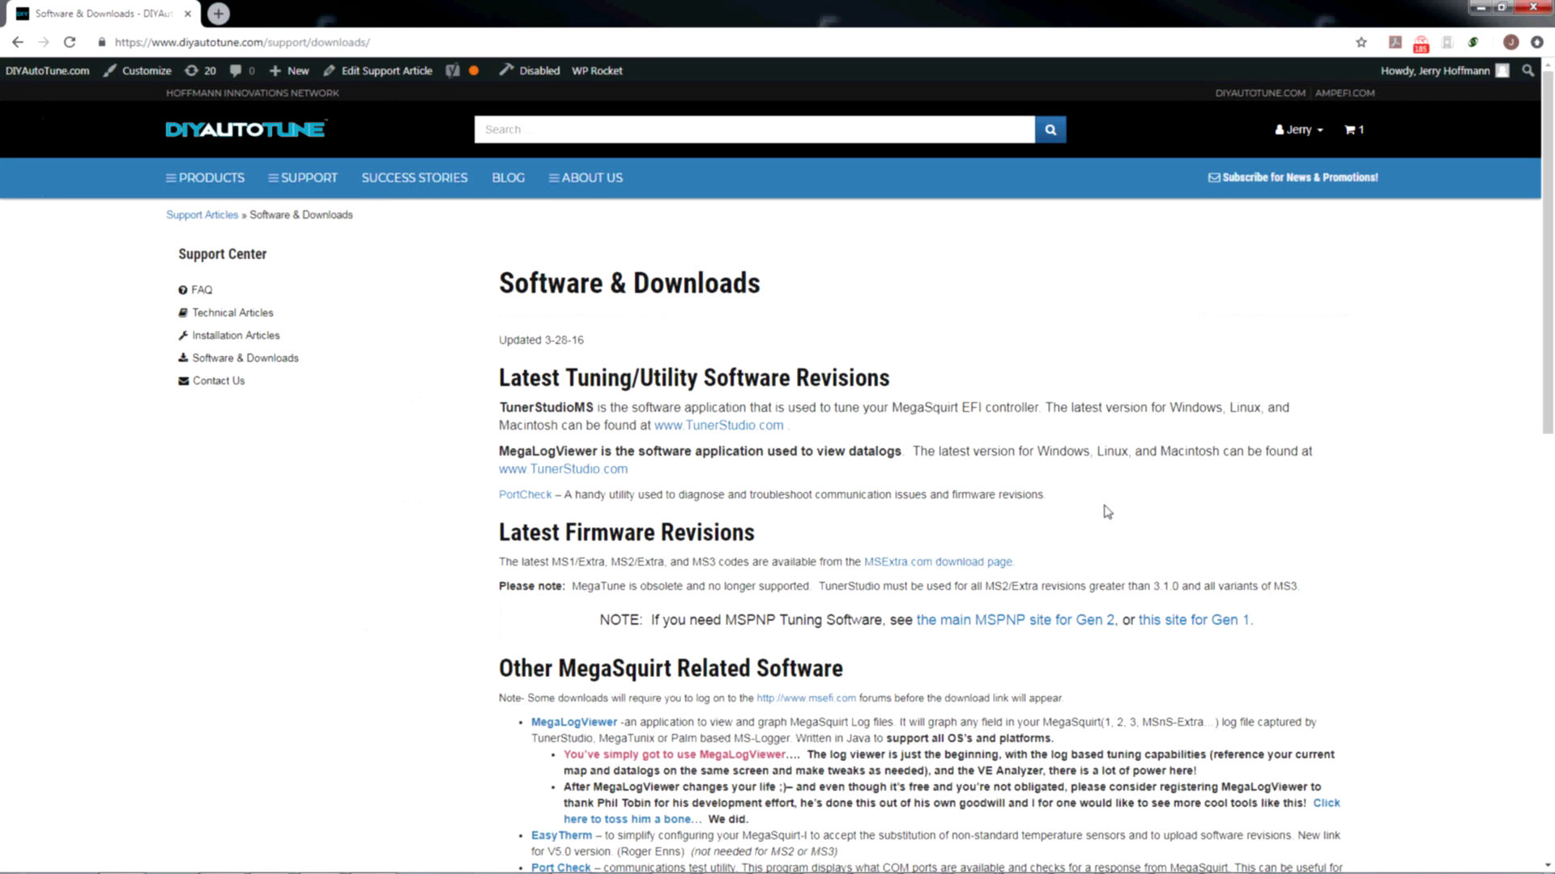
scroll(1106, 510, down, 1)
scroll(1106, 511, down, 6)
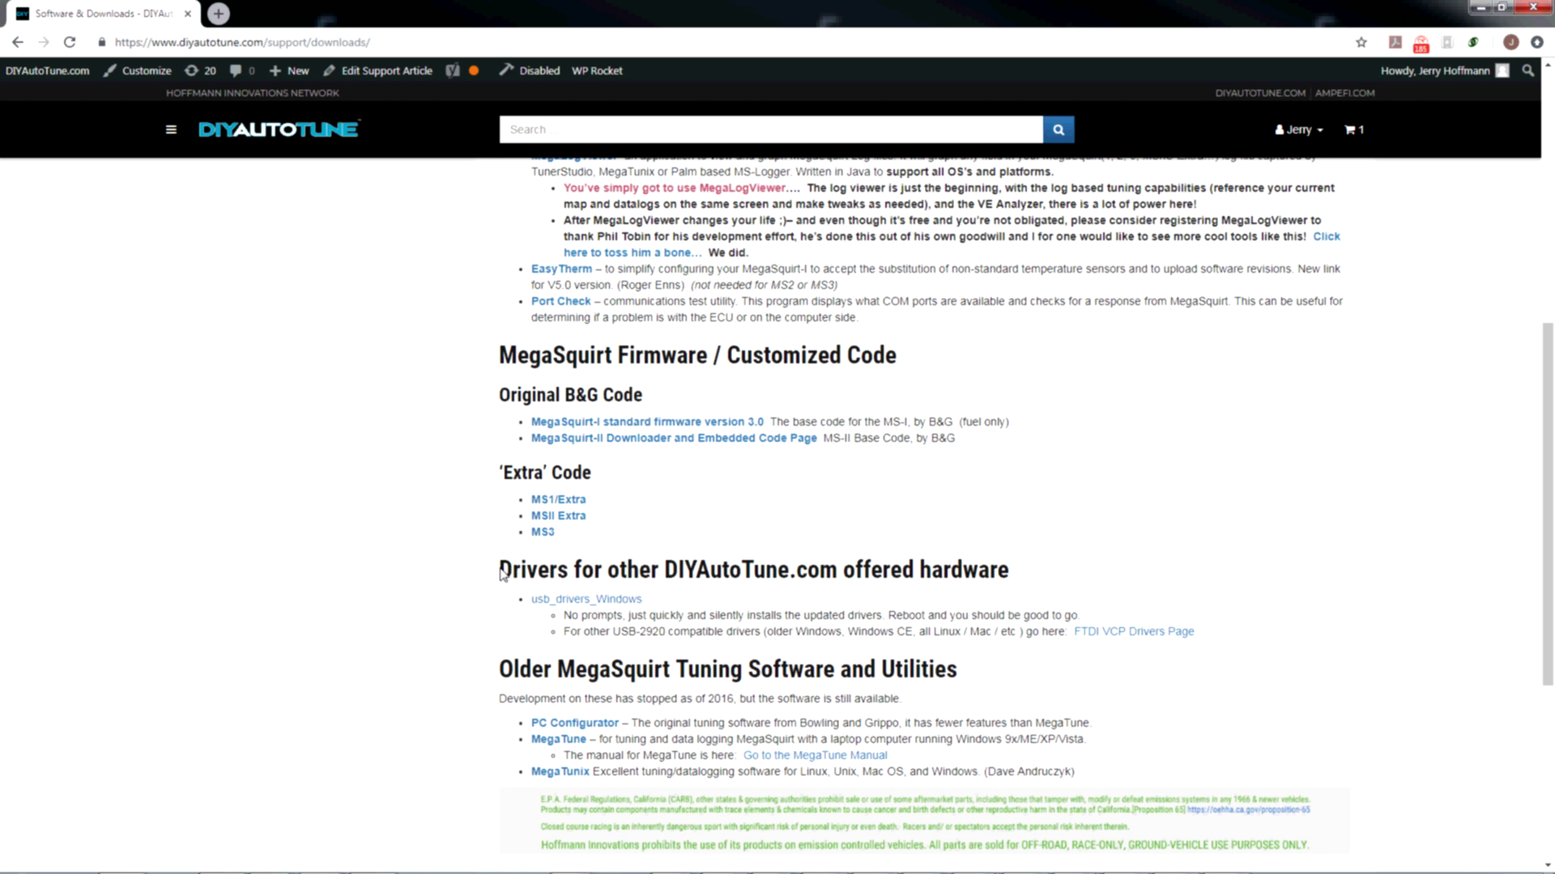
drag(499, 570, 1063, 577)
click(1063, 577)
drag(652, 600, 506, 607)
click(589, 609)
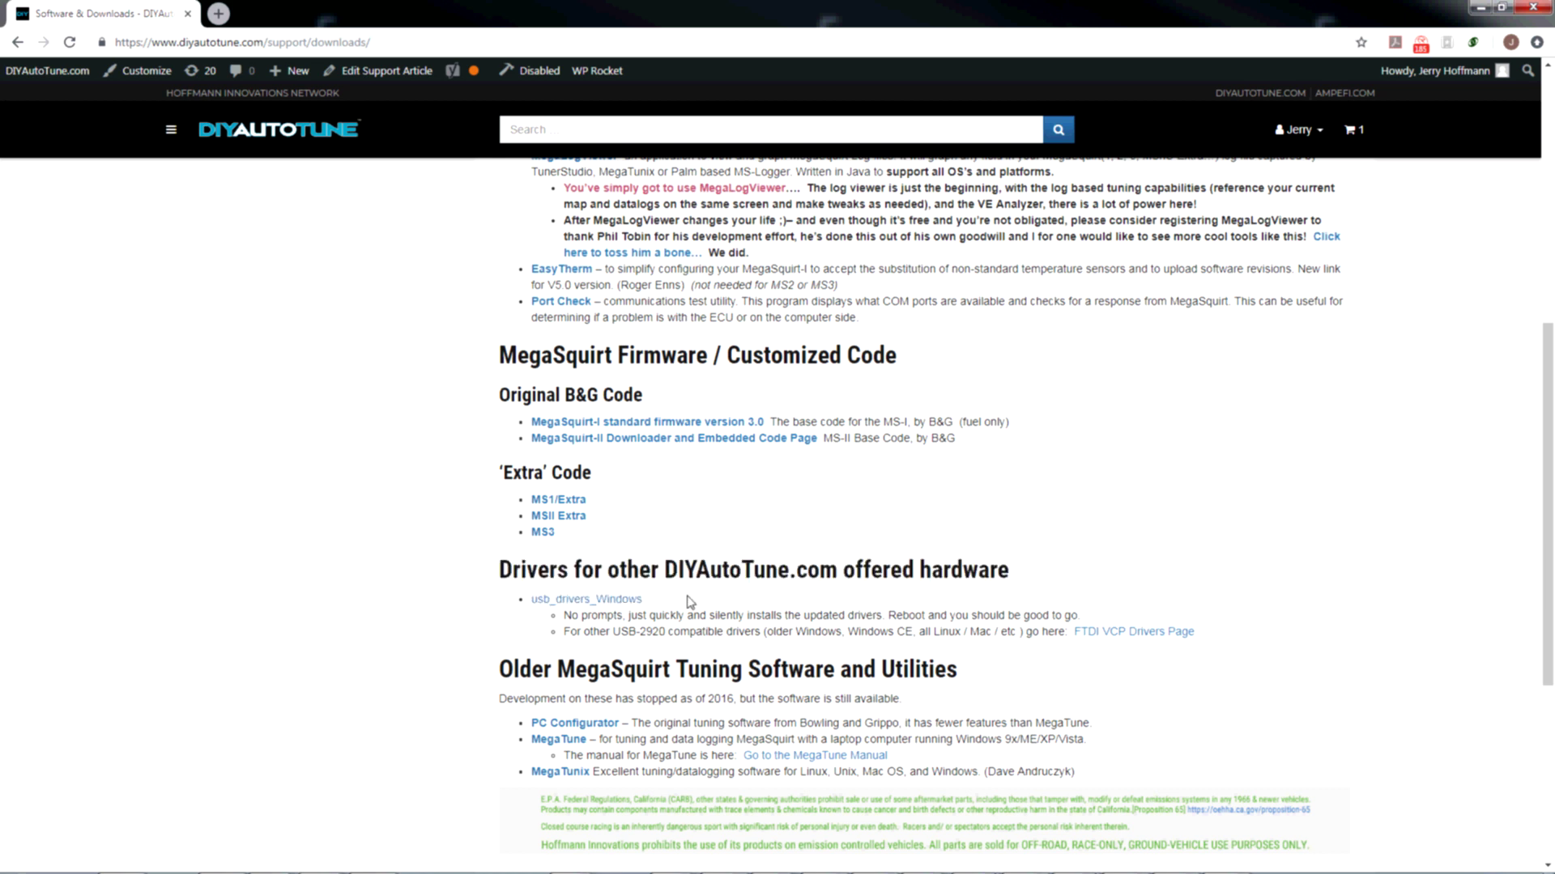
click(623, 600)
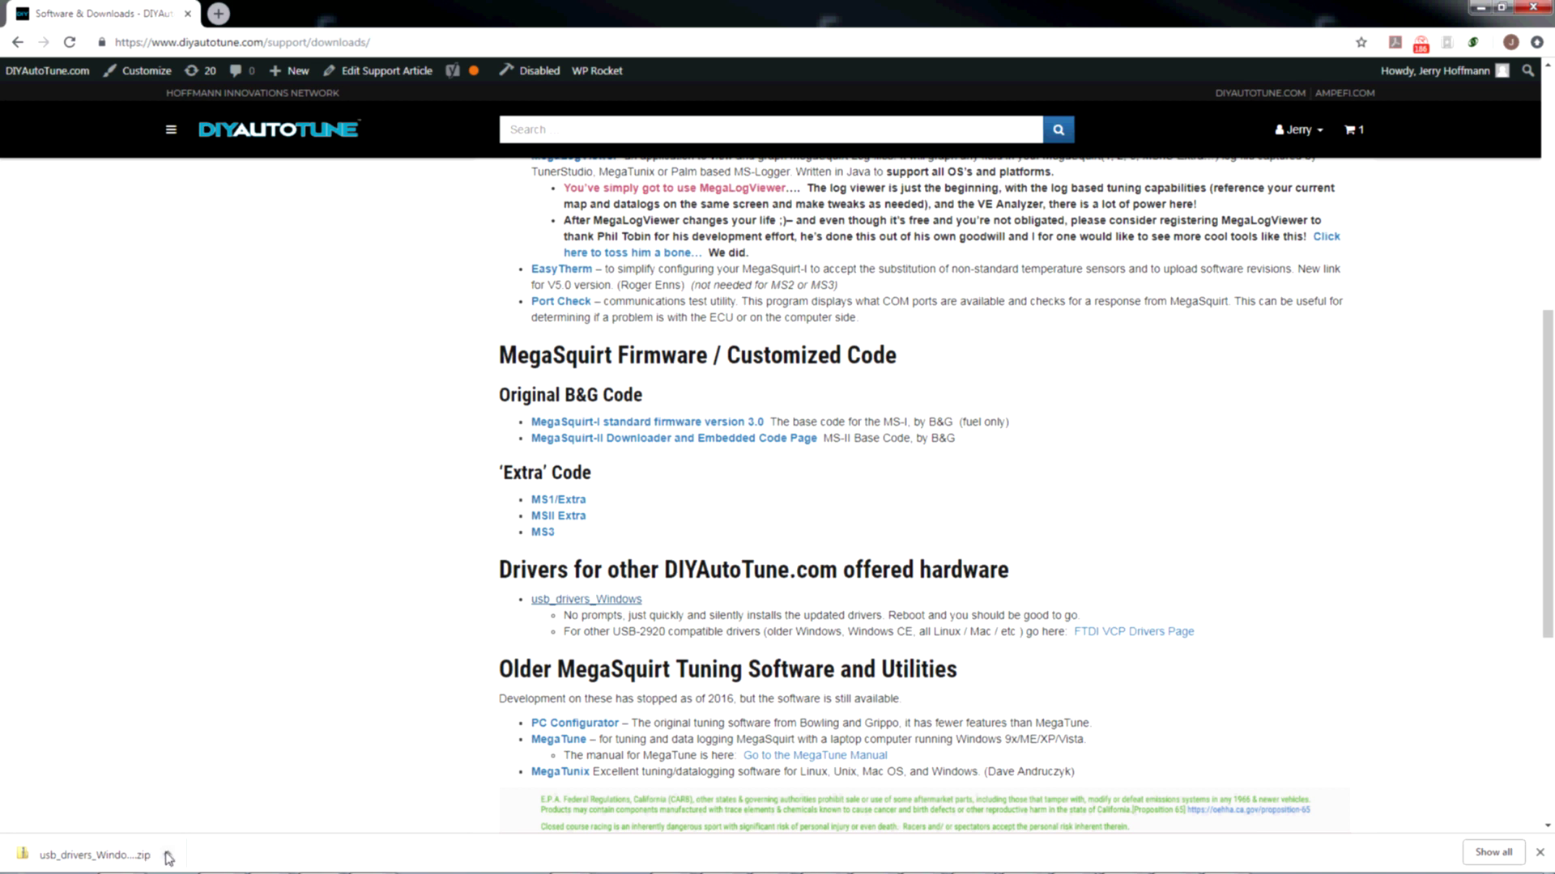
Show the downloaded zip in its Downloads folder and move that window lower
click(168, 856)
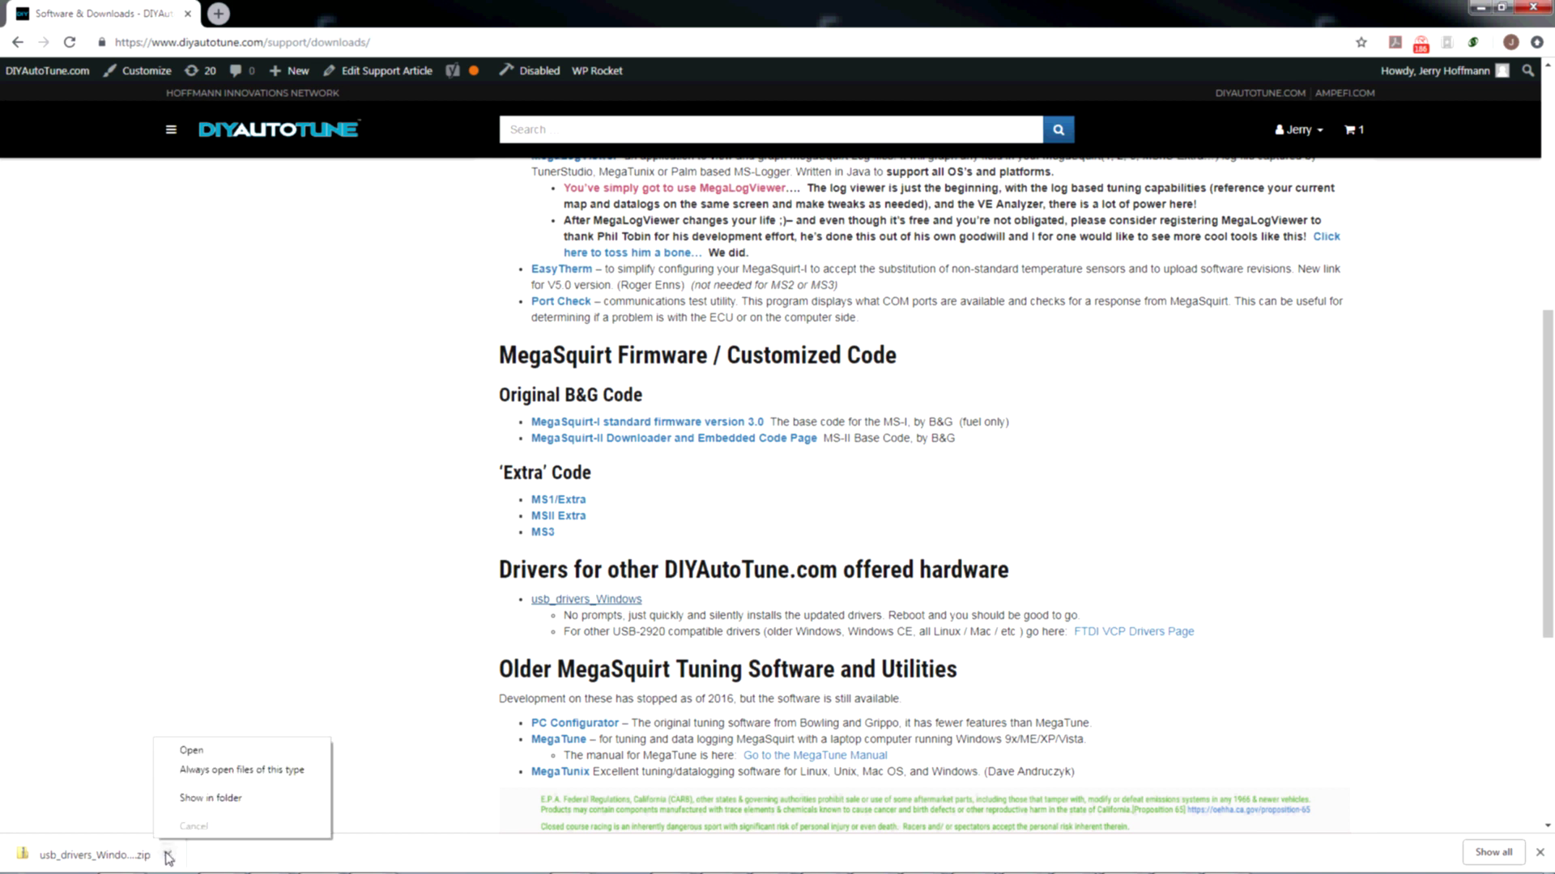
click(217, 800)
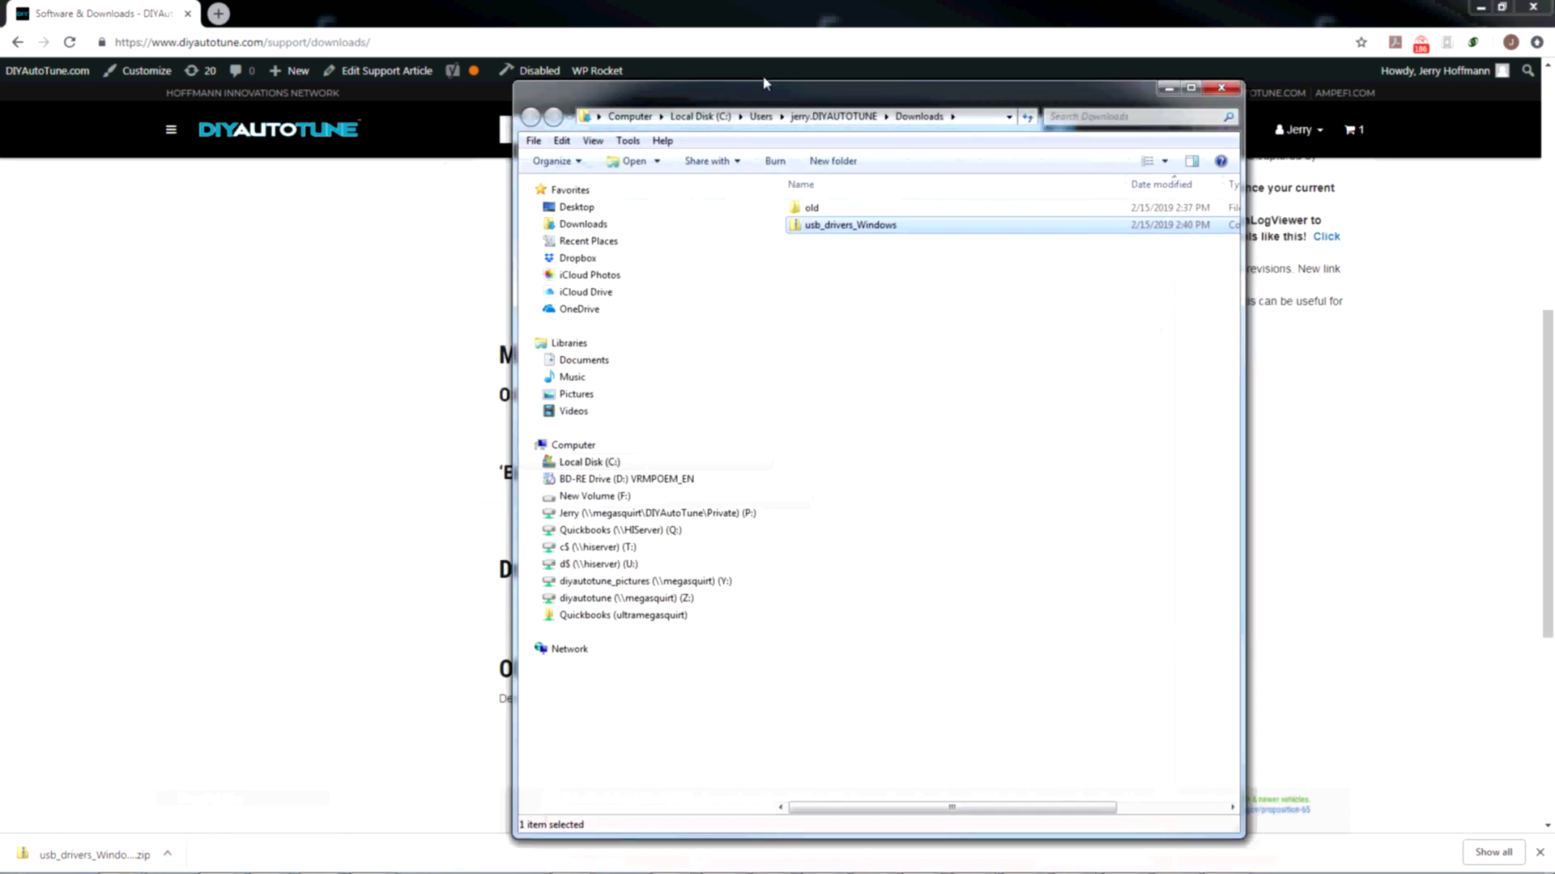
drag(778, 71, 701, 205)
Right-drag the usb_drivers_Windows zip within the folder to bring up extraction options
click(771, 341)
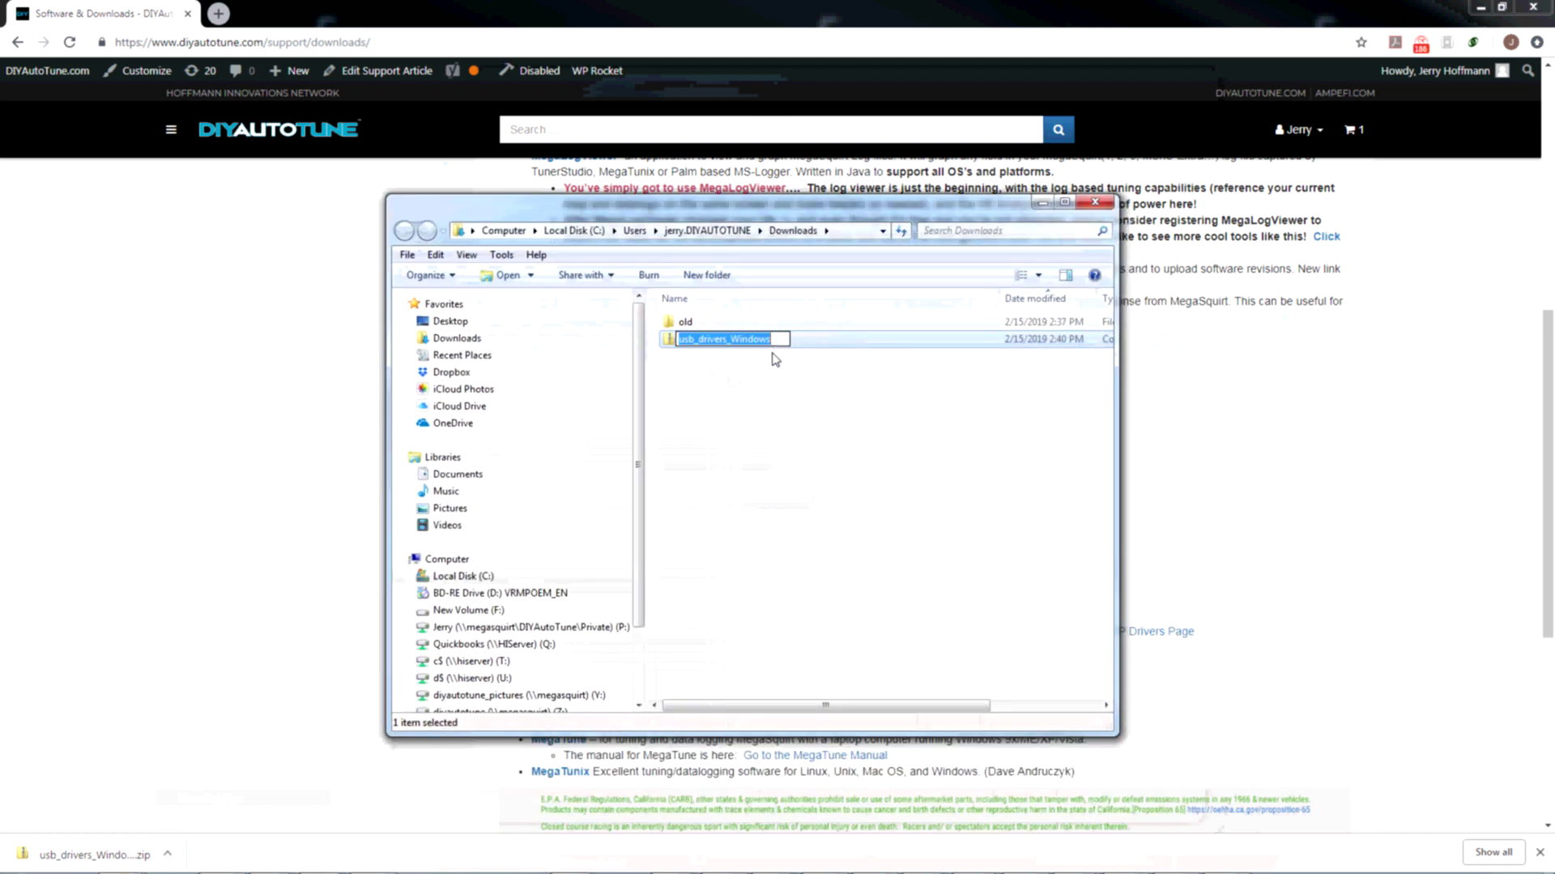
click(783, 391)
right_click(693, 345)
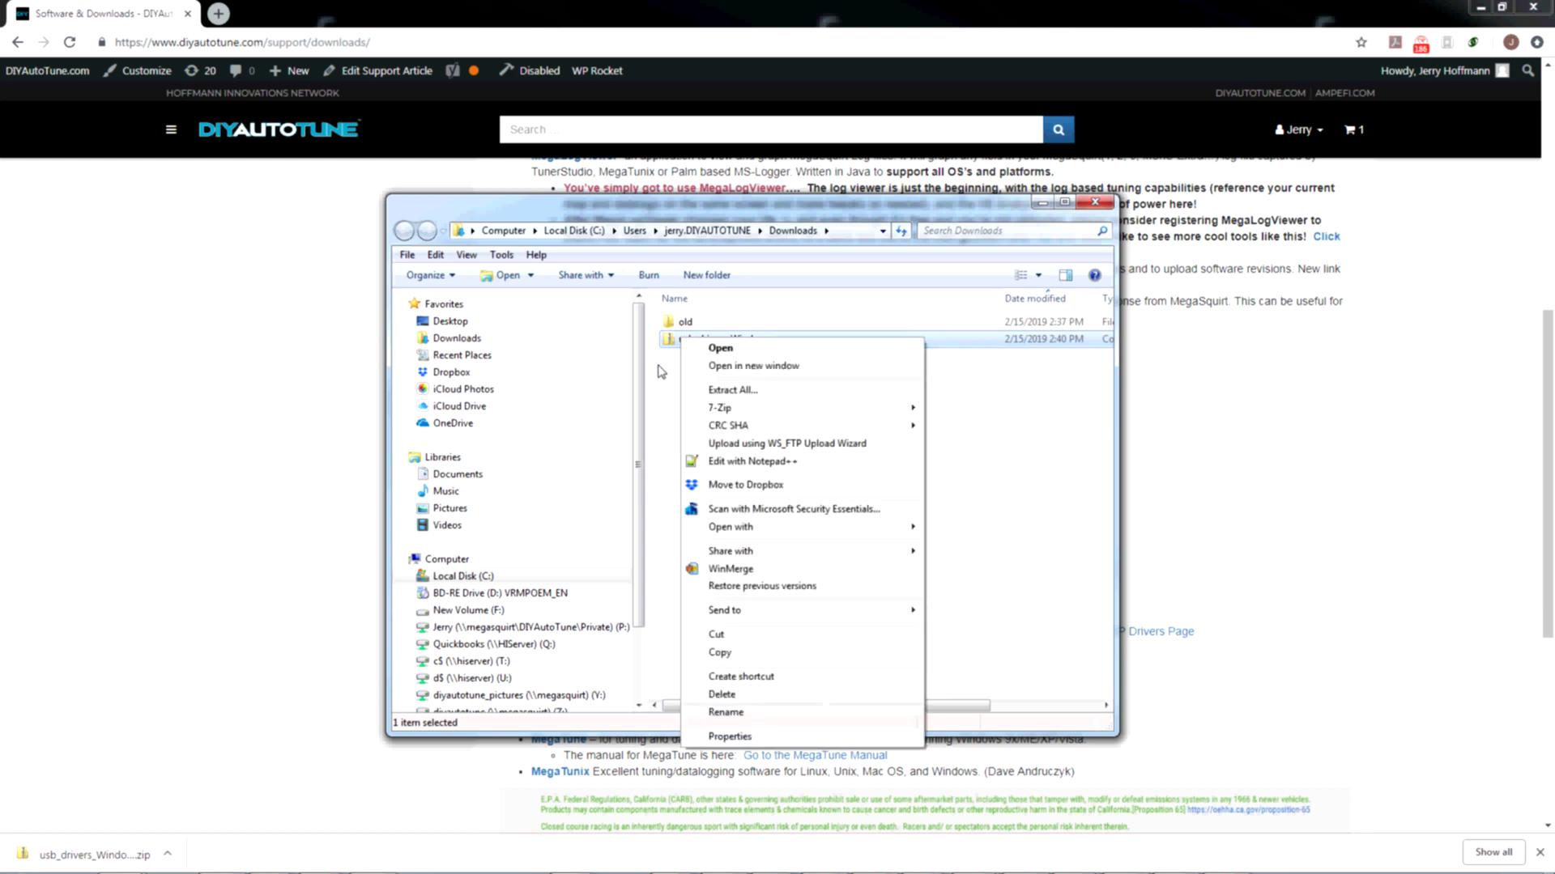
click(662, 373)
click(698, 343)
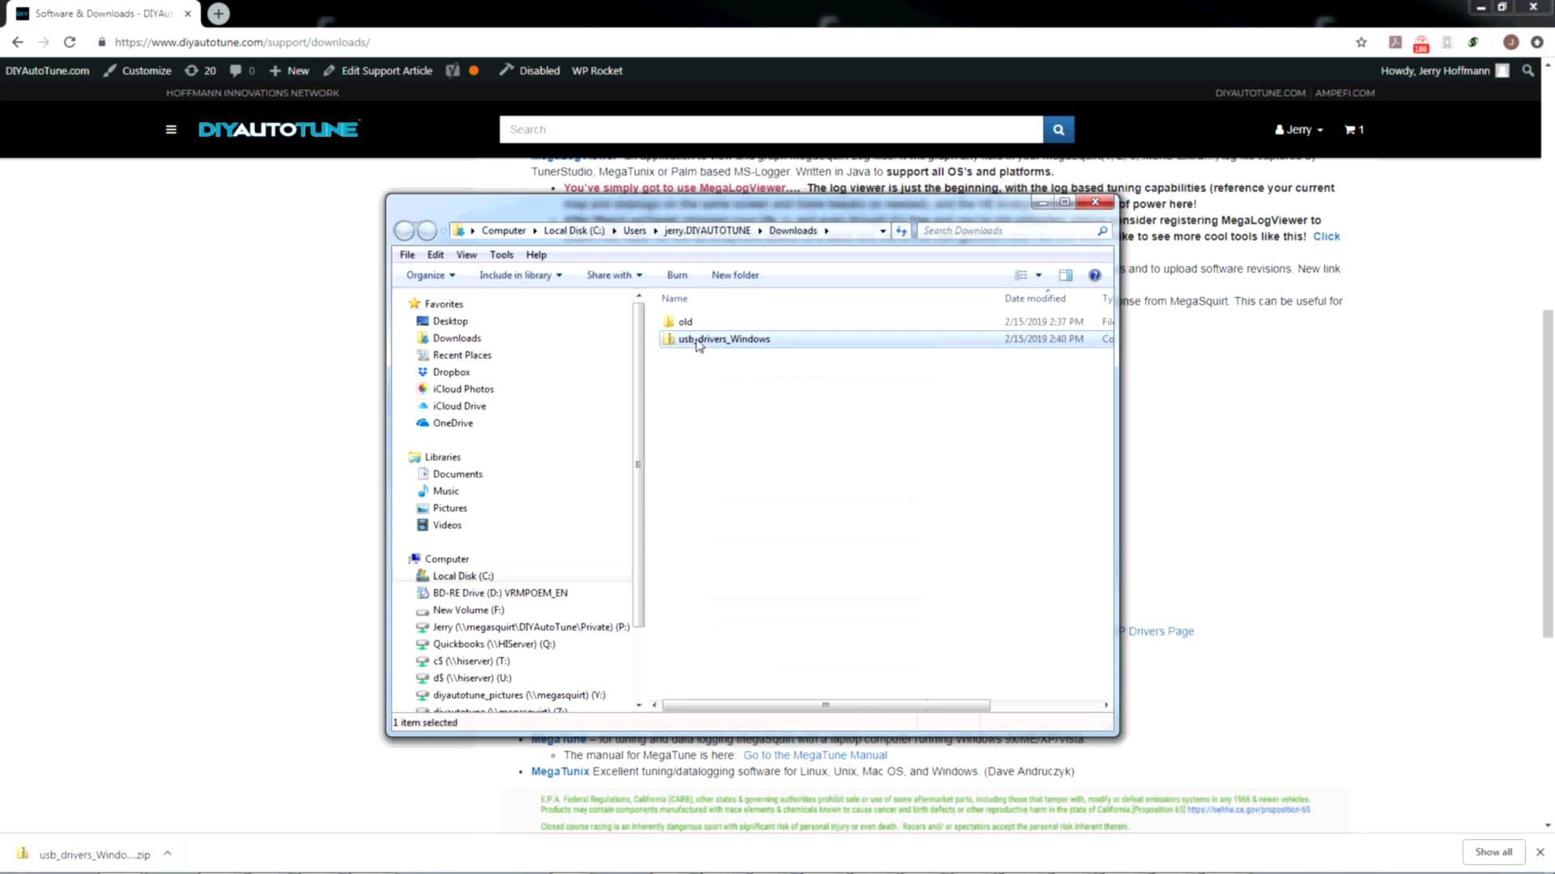
drag(698, 343, 723, 401)
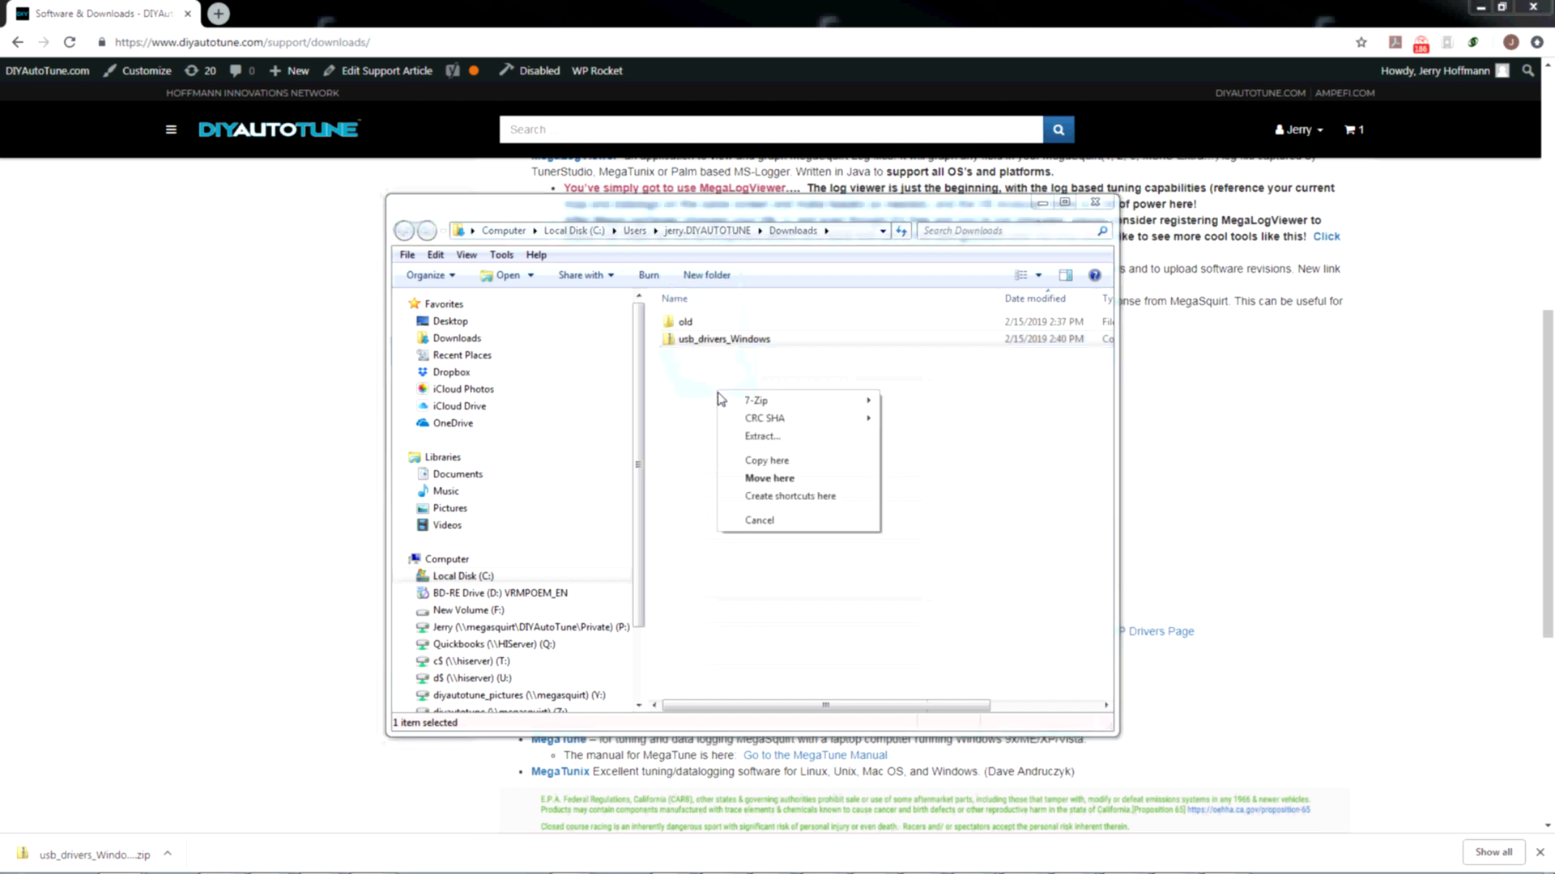
Extract the zip into a usb_drivers_Windows folder and open that folder
click(765, 440)
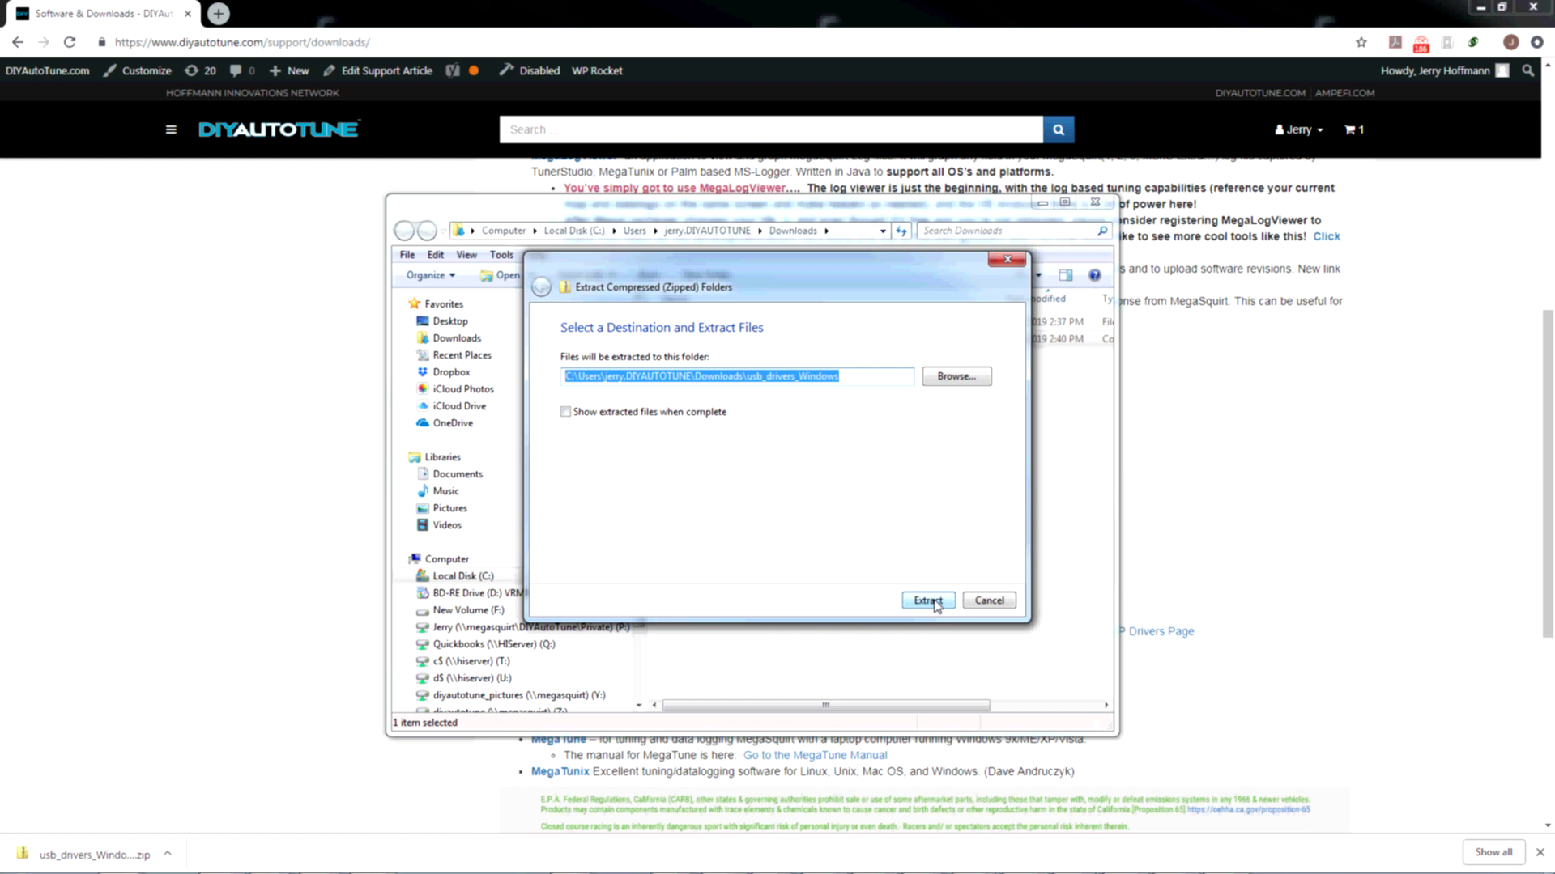
click(928, 601)
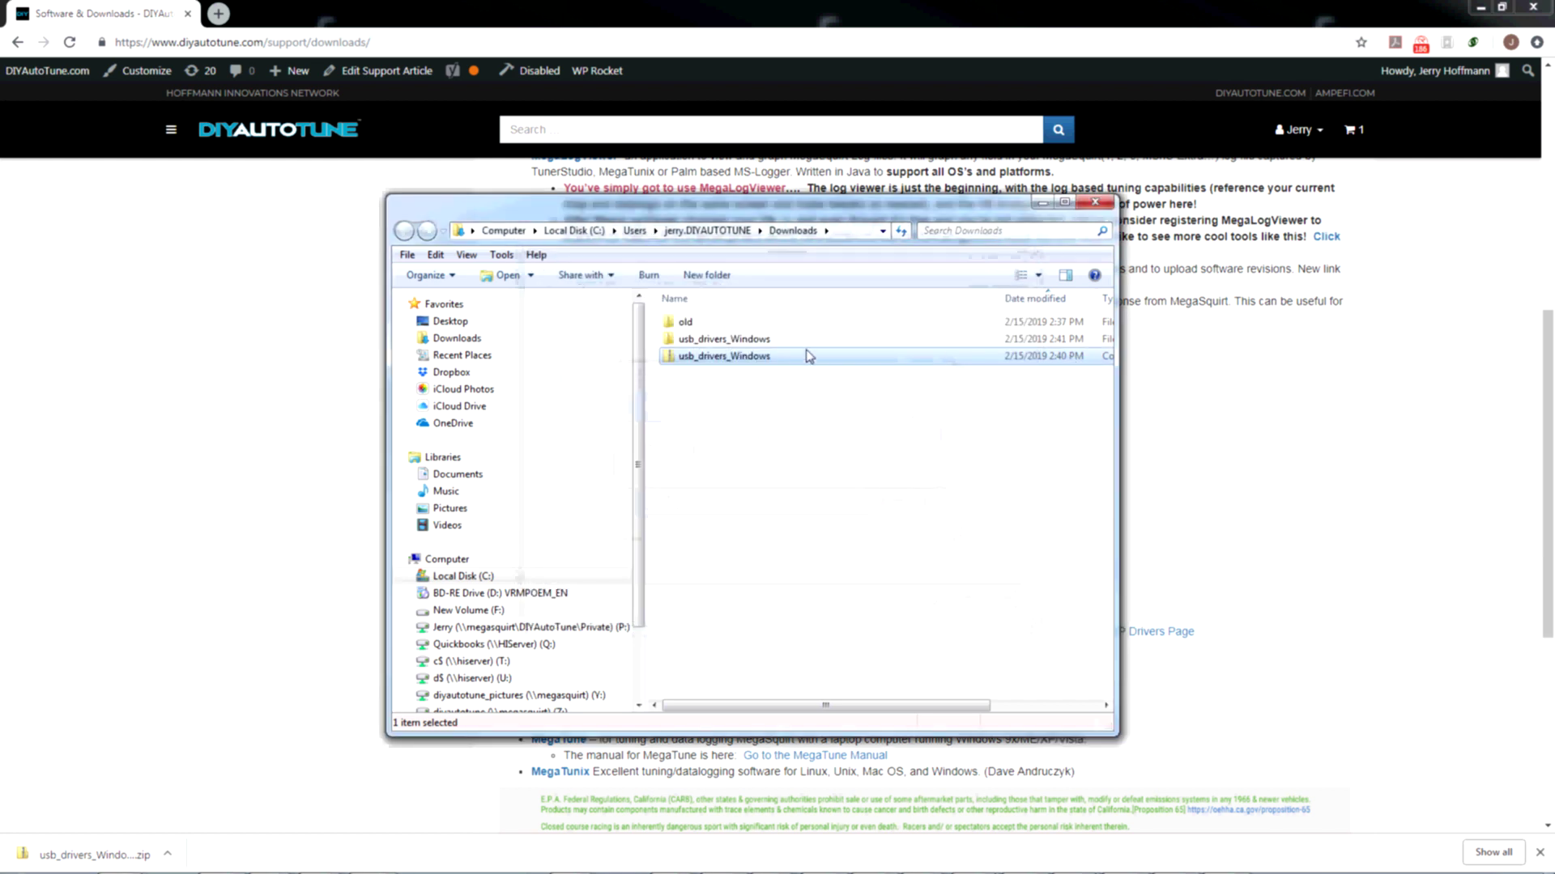
click(733, 340)
key(Return)
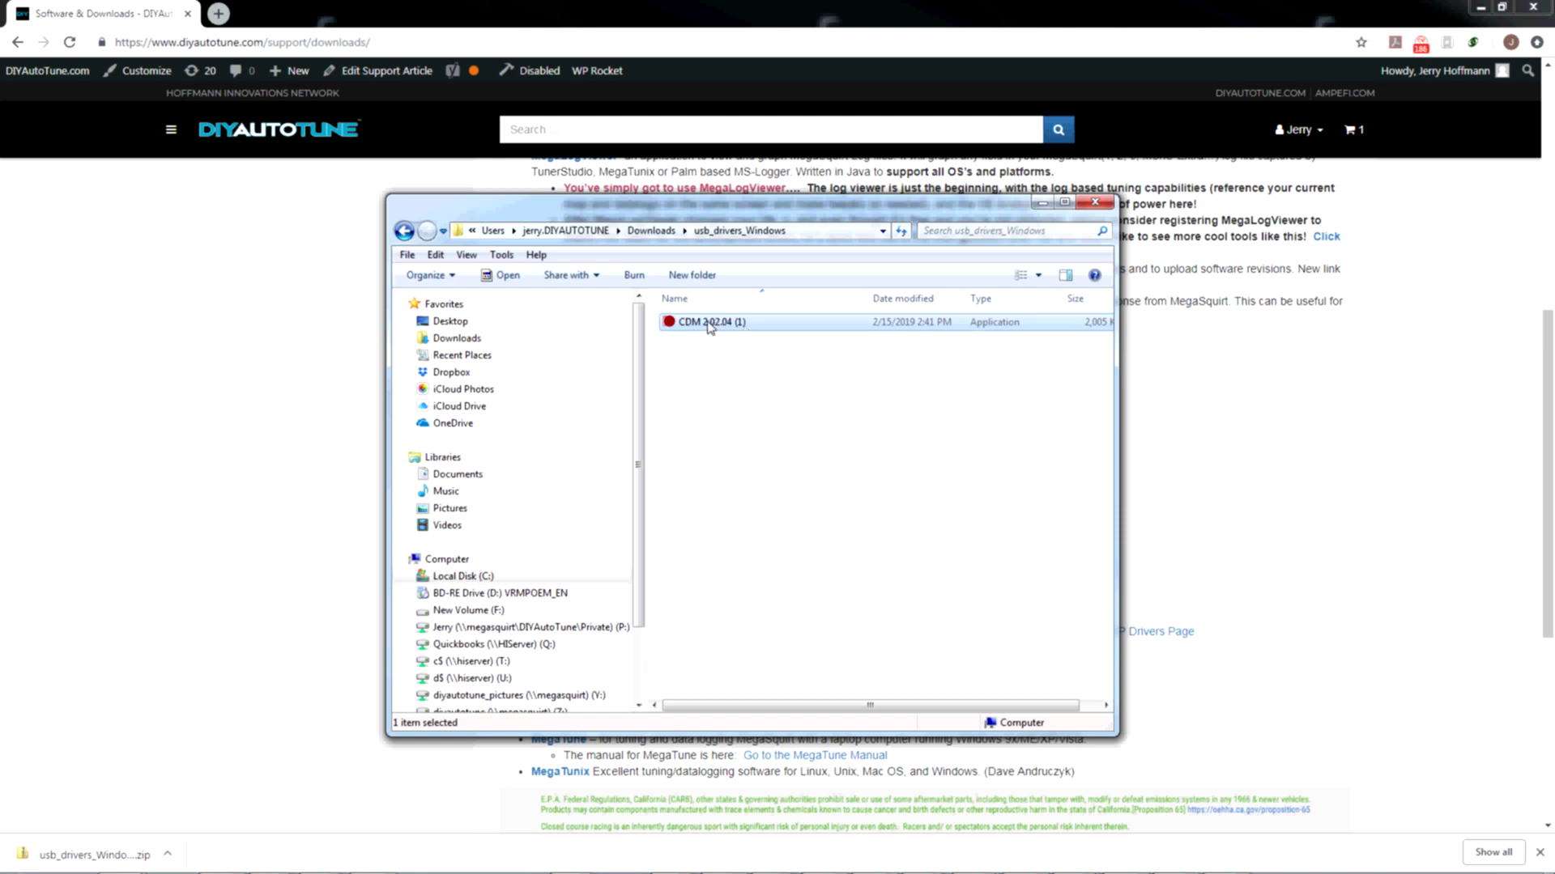
Run the CDM 2.02.04 (1) installer past the security warning, then open the Start menu
double_click(708, 323)
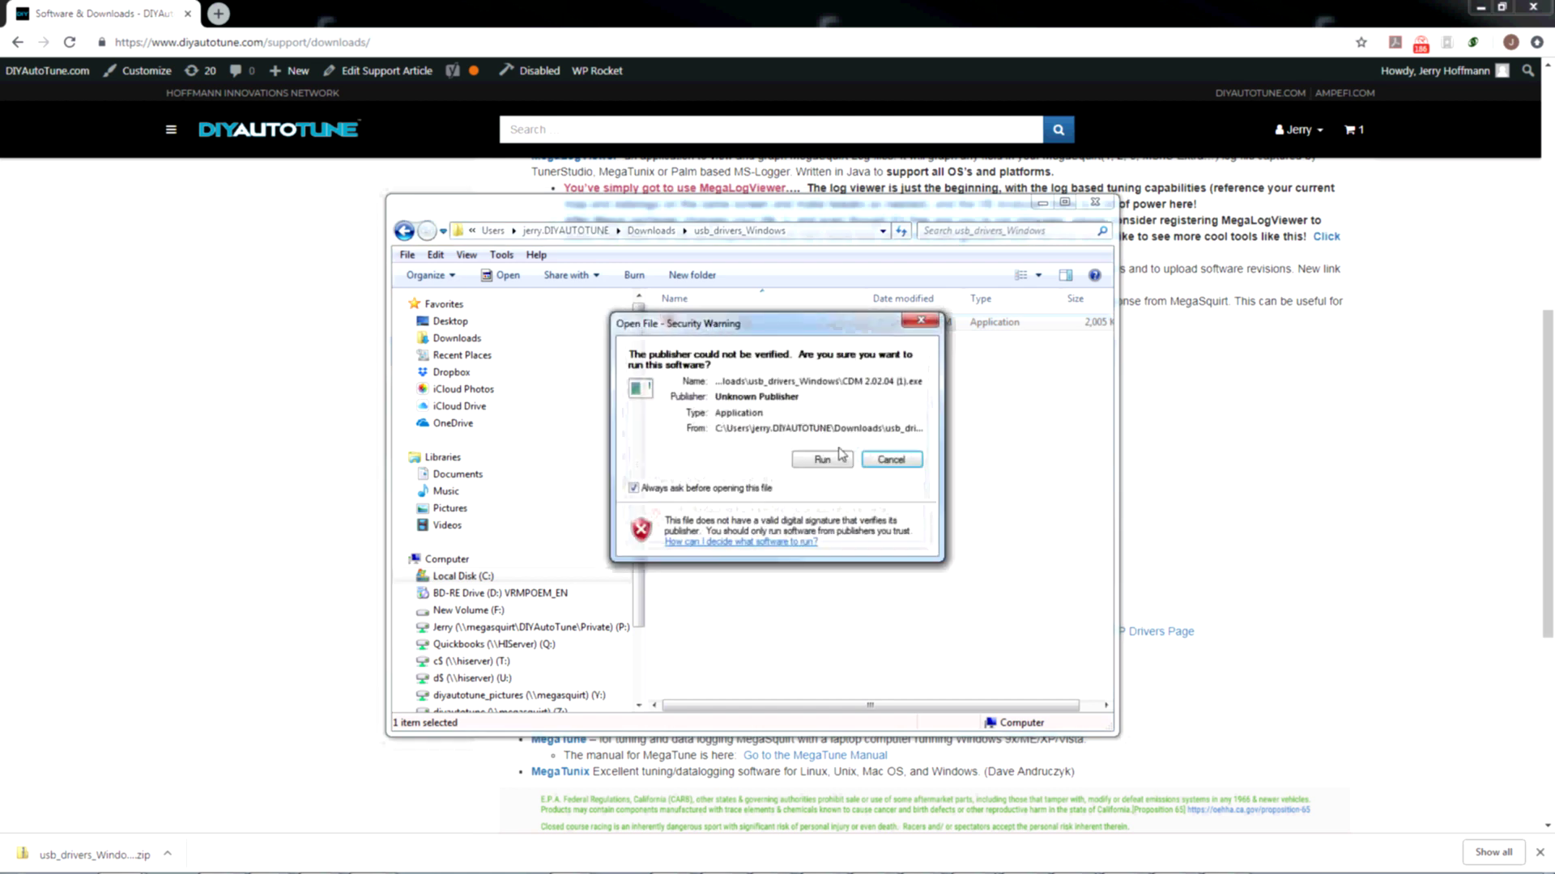
click(828, 460)
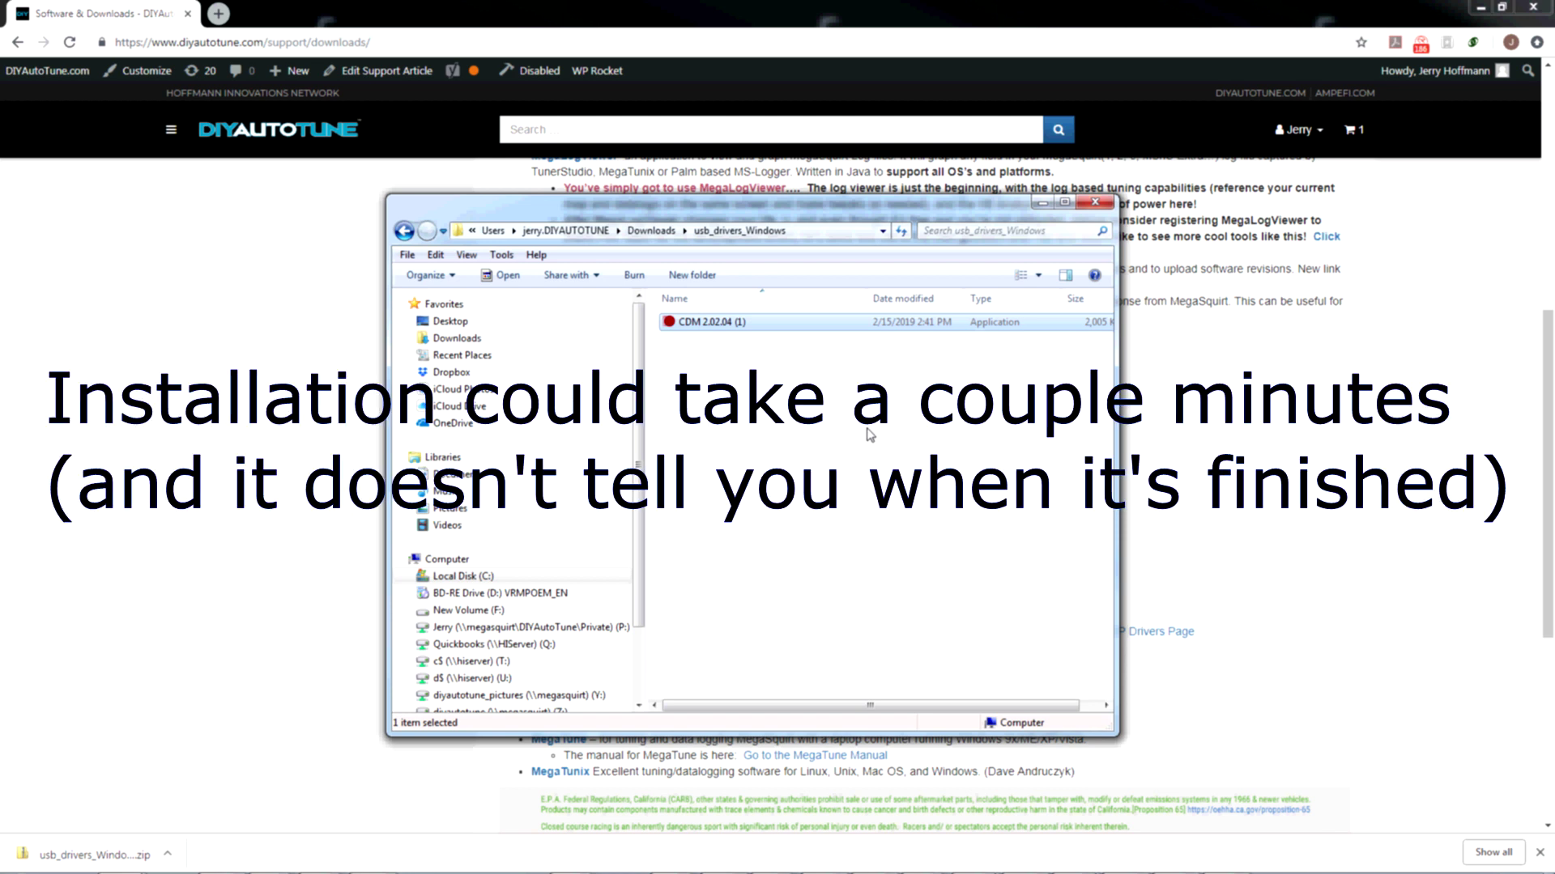
mouse_move(972, 857)
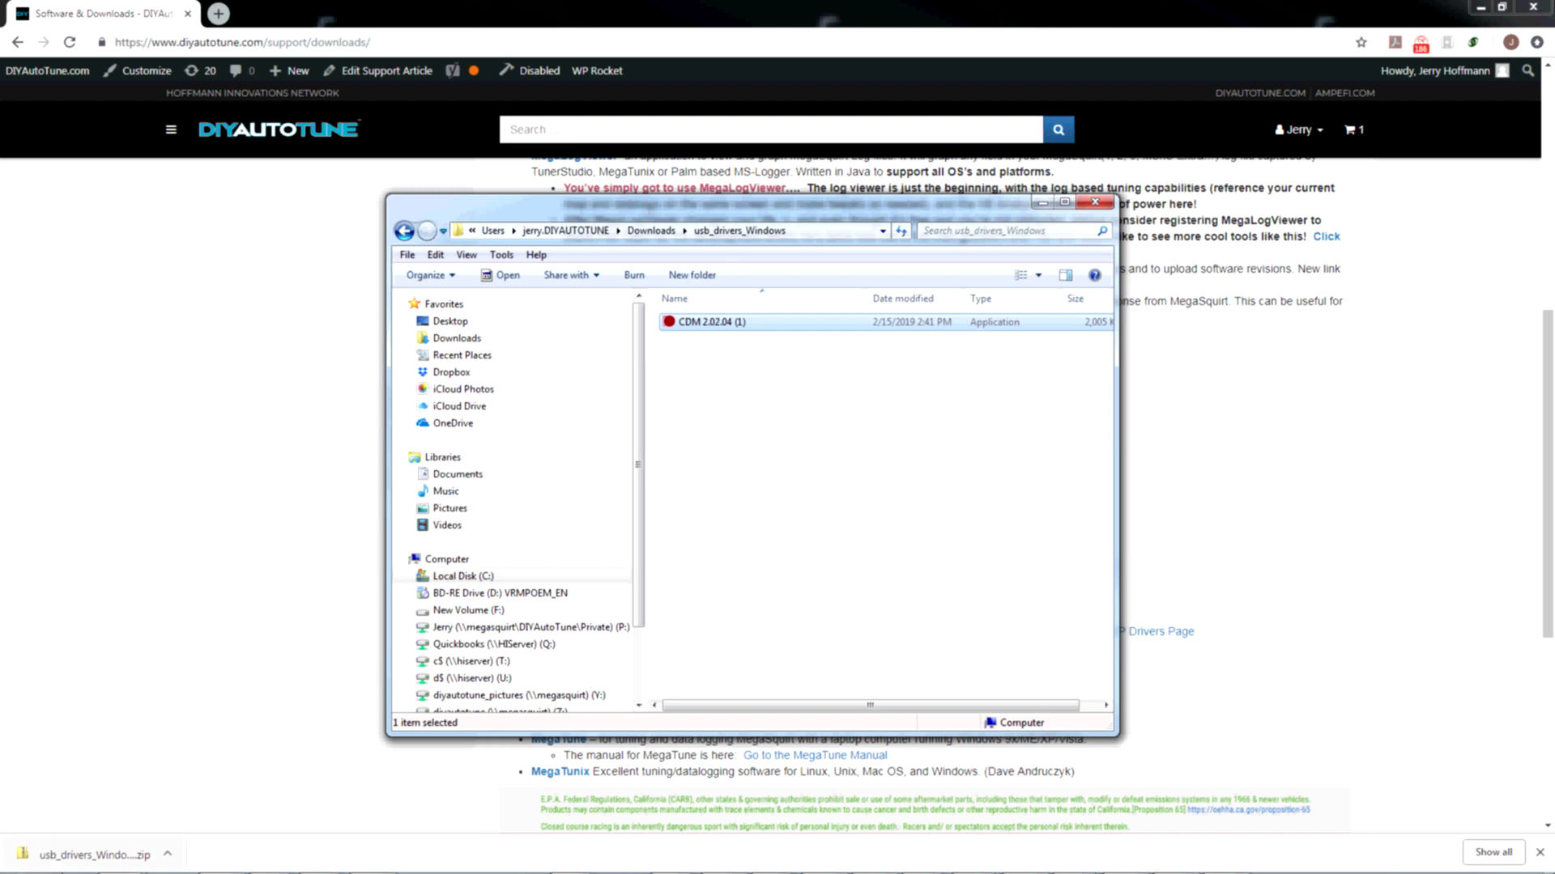
click(18, 860)
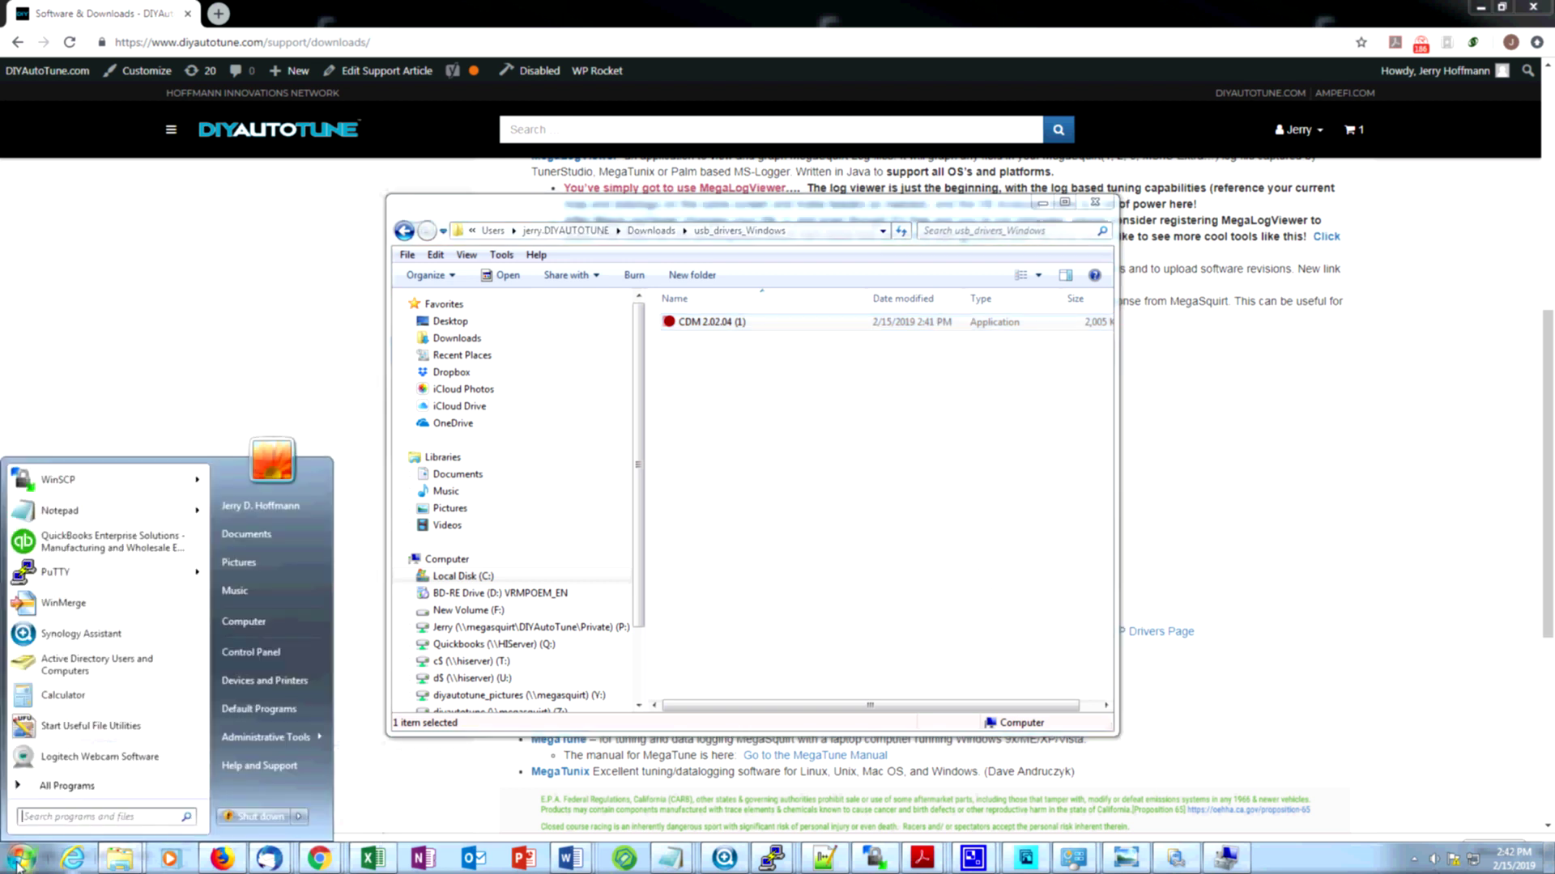
Choose Manage from the Start menu Computer entry's context menu
right_click(271, 624)
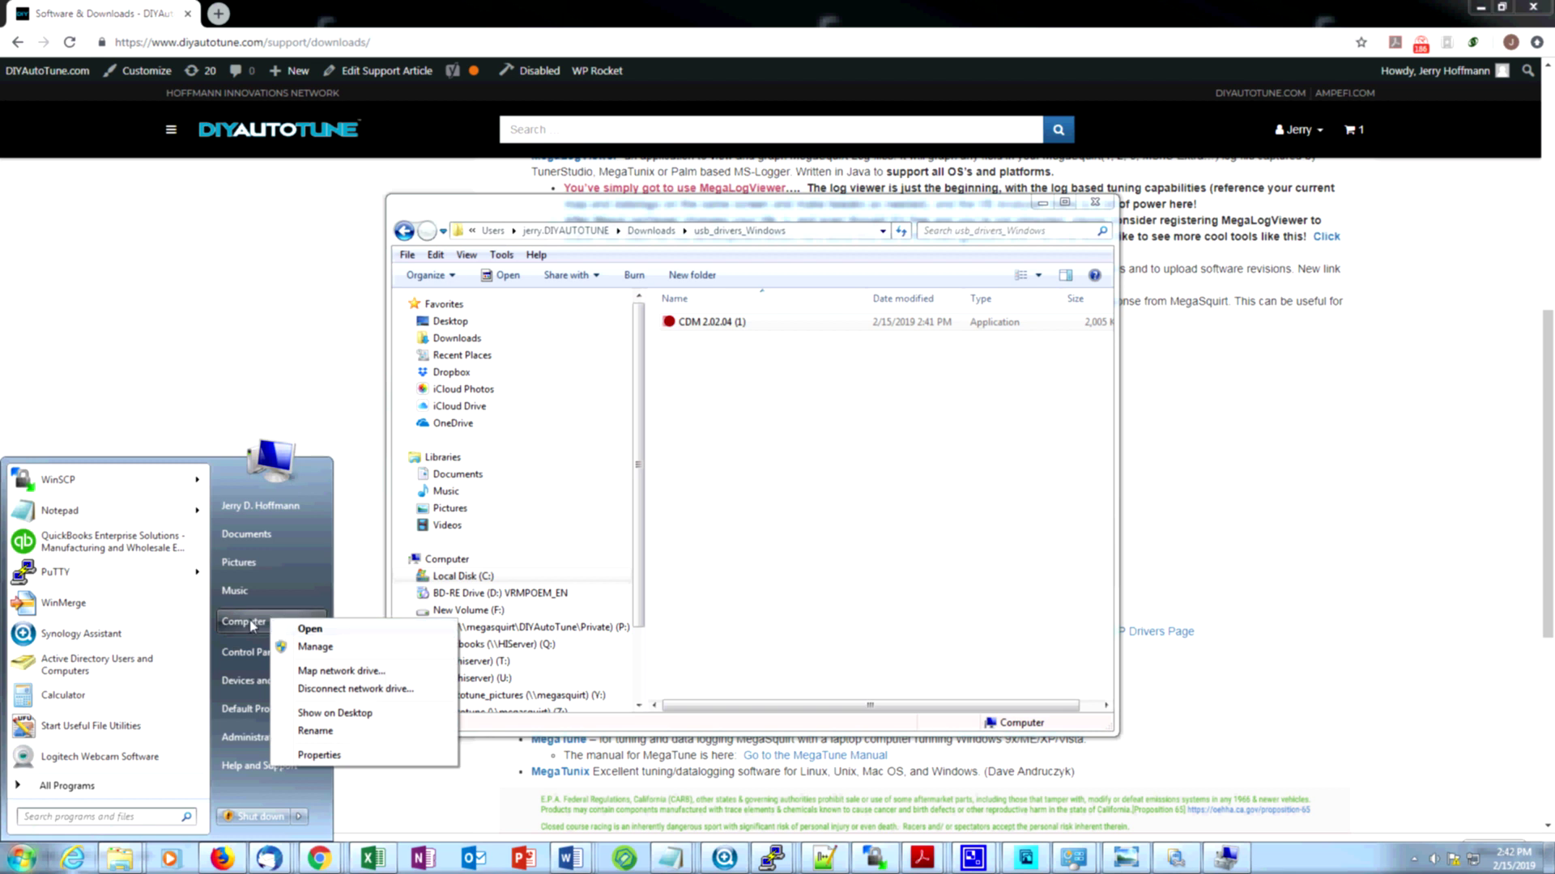
click(316, 647)
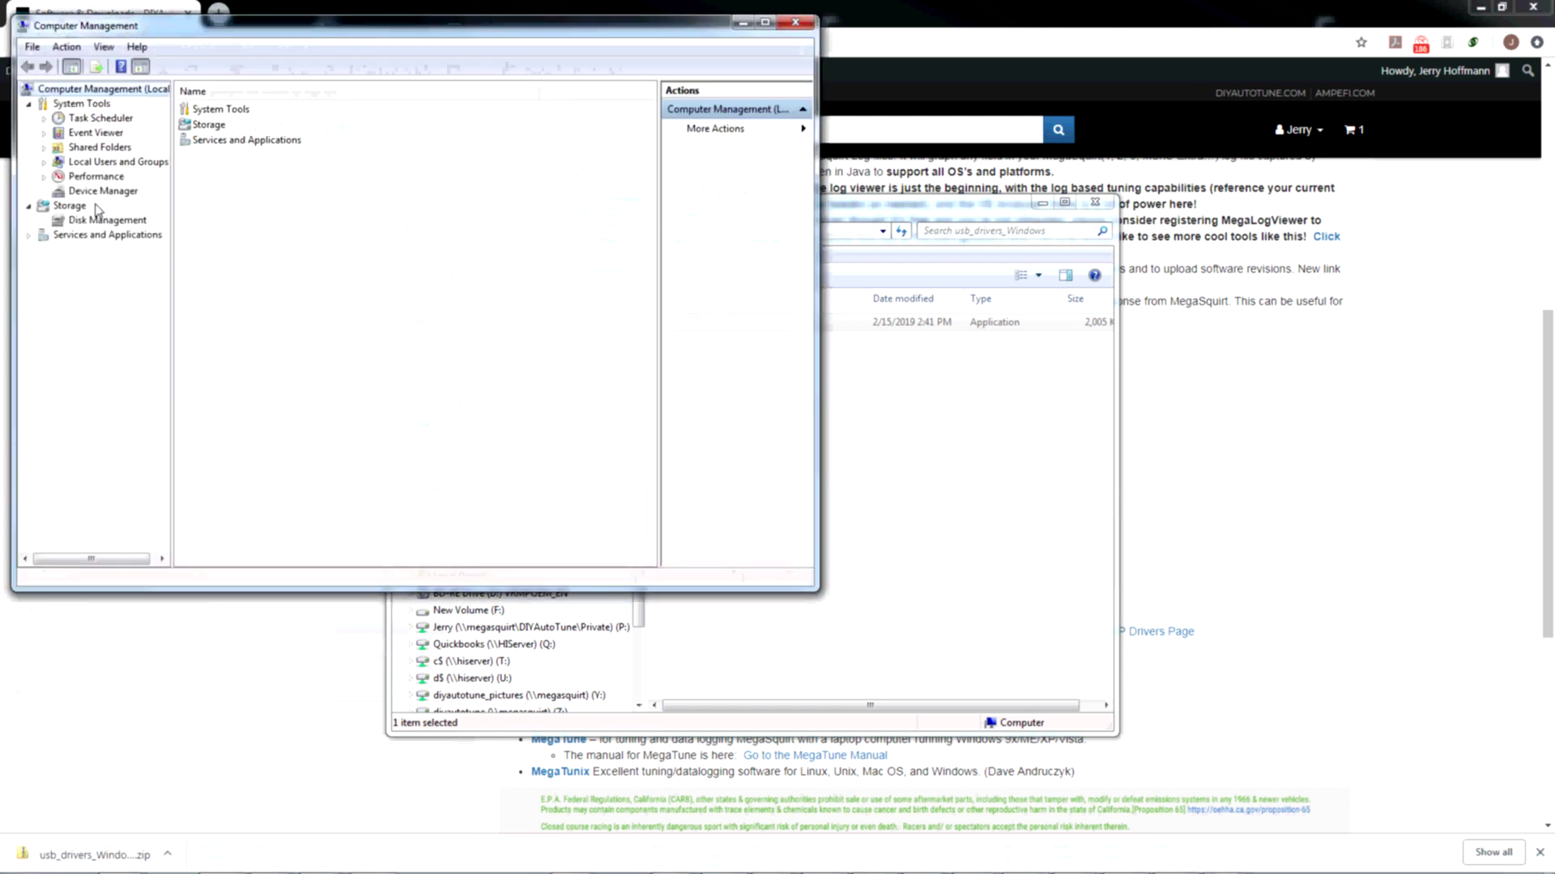
In Device Manager, expand Ports (COM & LPT) and select USB Serial Port (COM3)
click(98, 192)
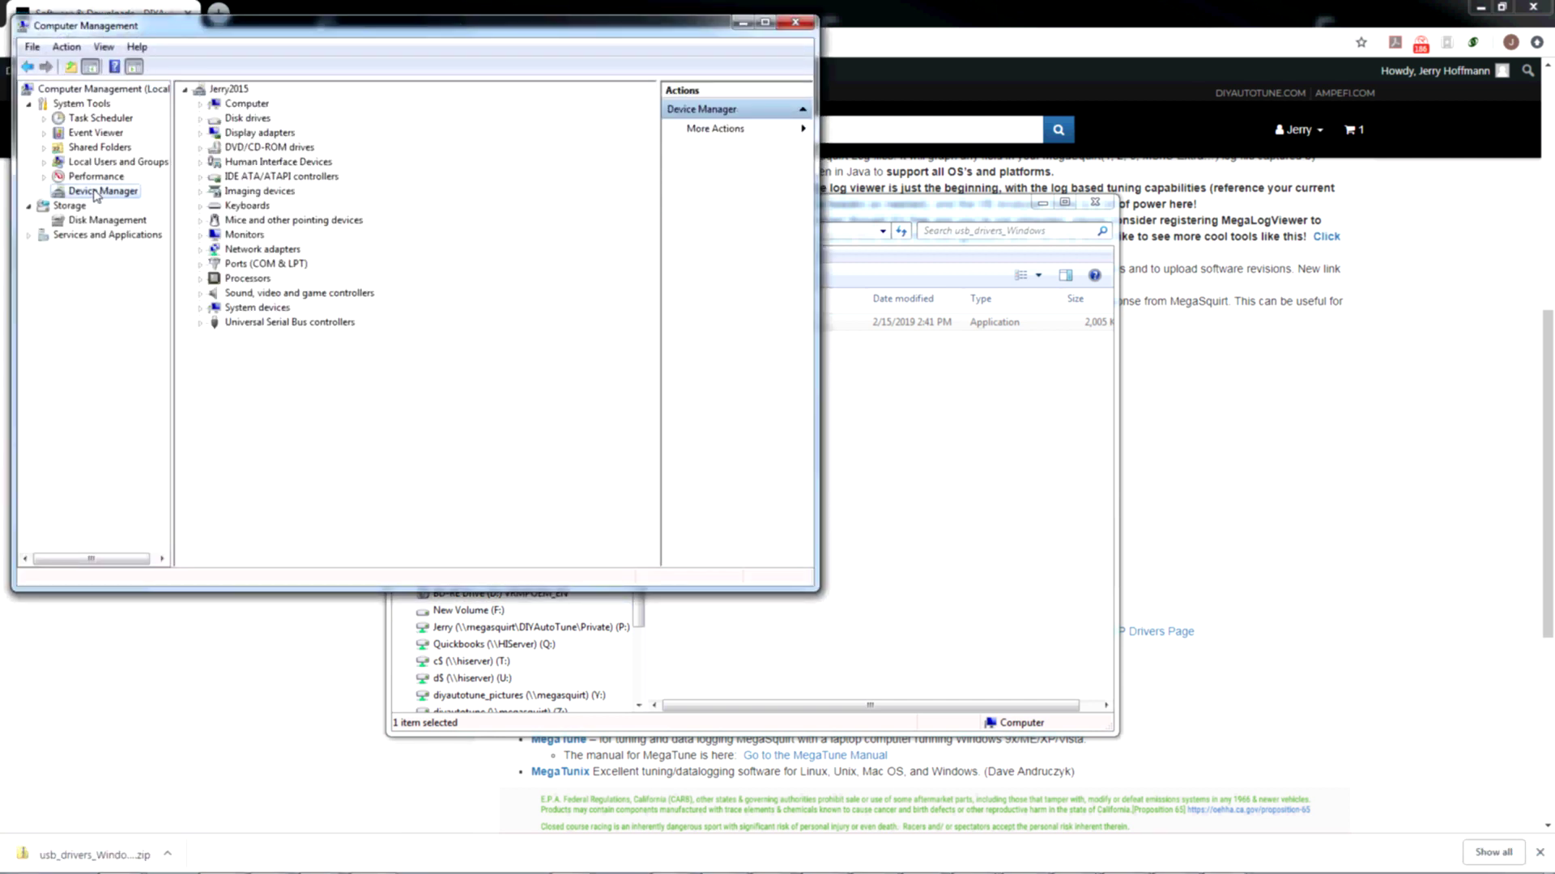
click(201, 265)
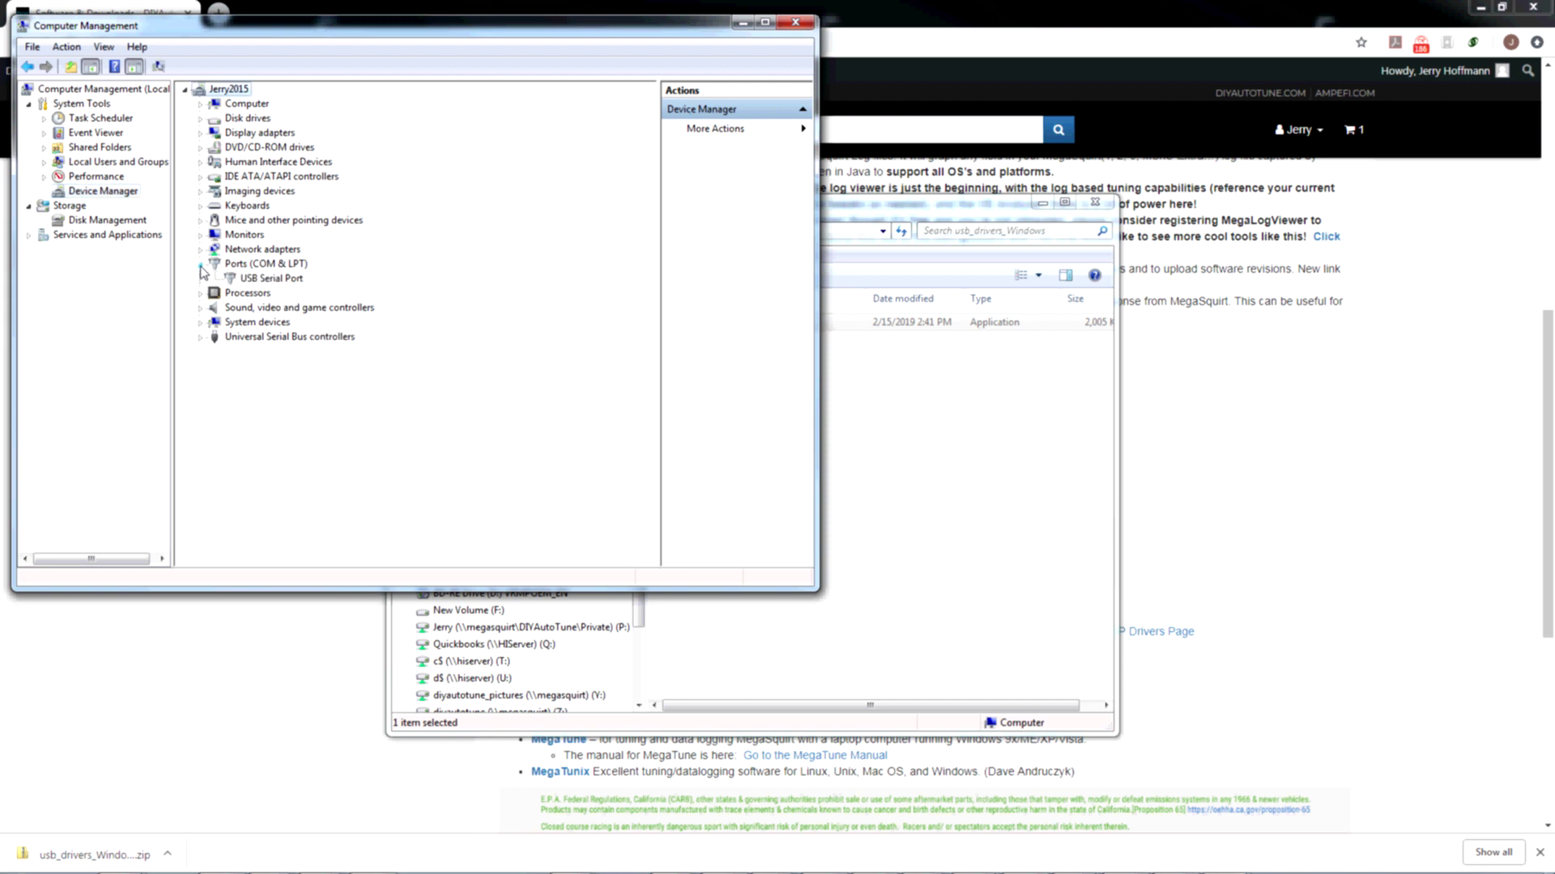
click(270, 279)
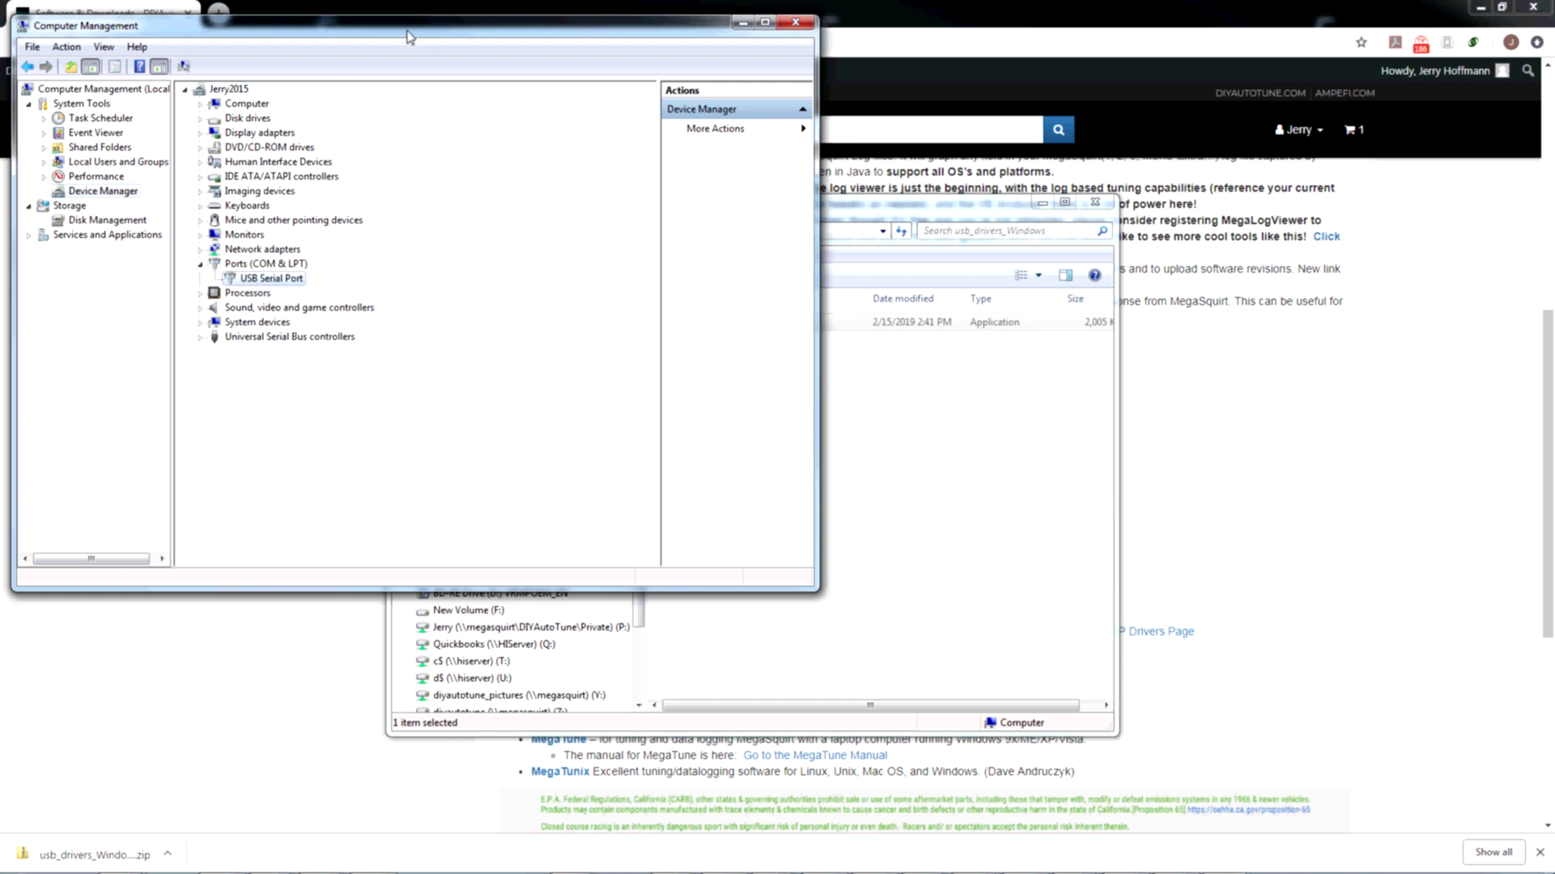
drag(407, 31, 416, 55)
drag(463, 111, 497, 151)
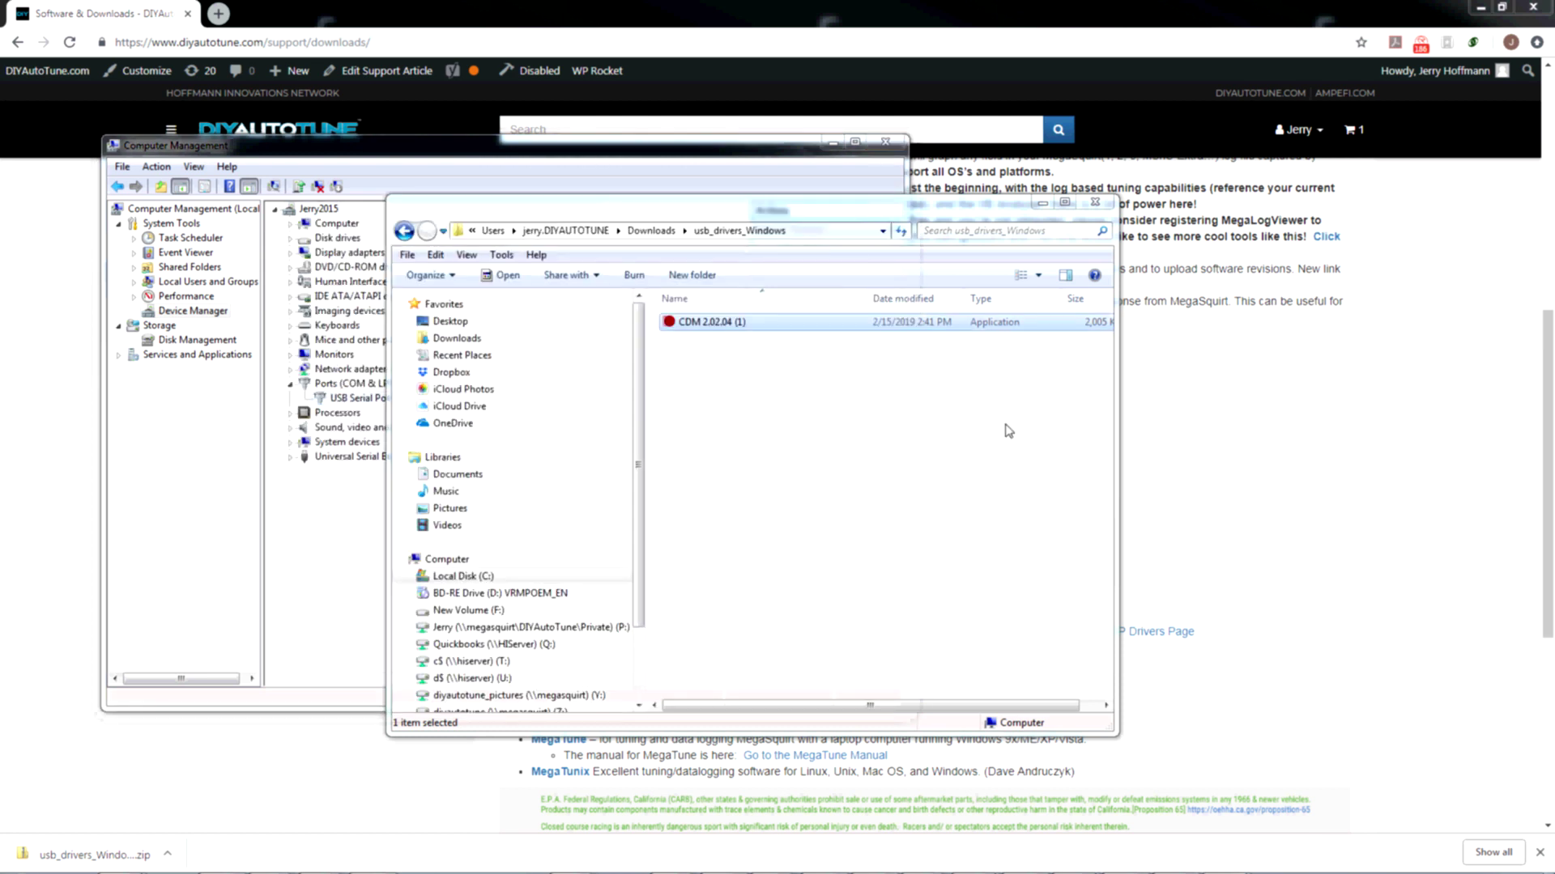
Close the usb_drivers_Windows Explorer window and then Computer Management
click(1106, 206)
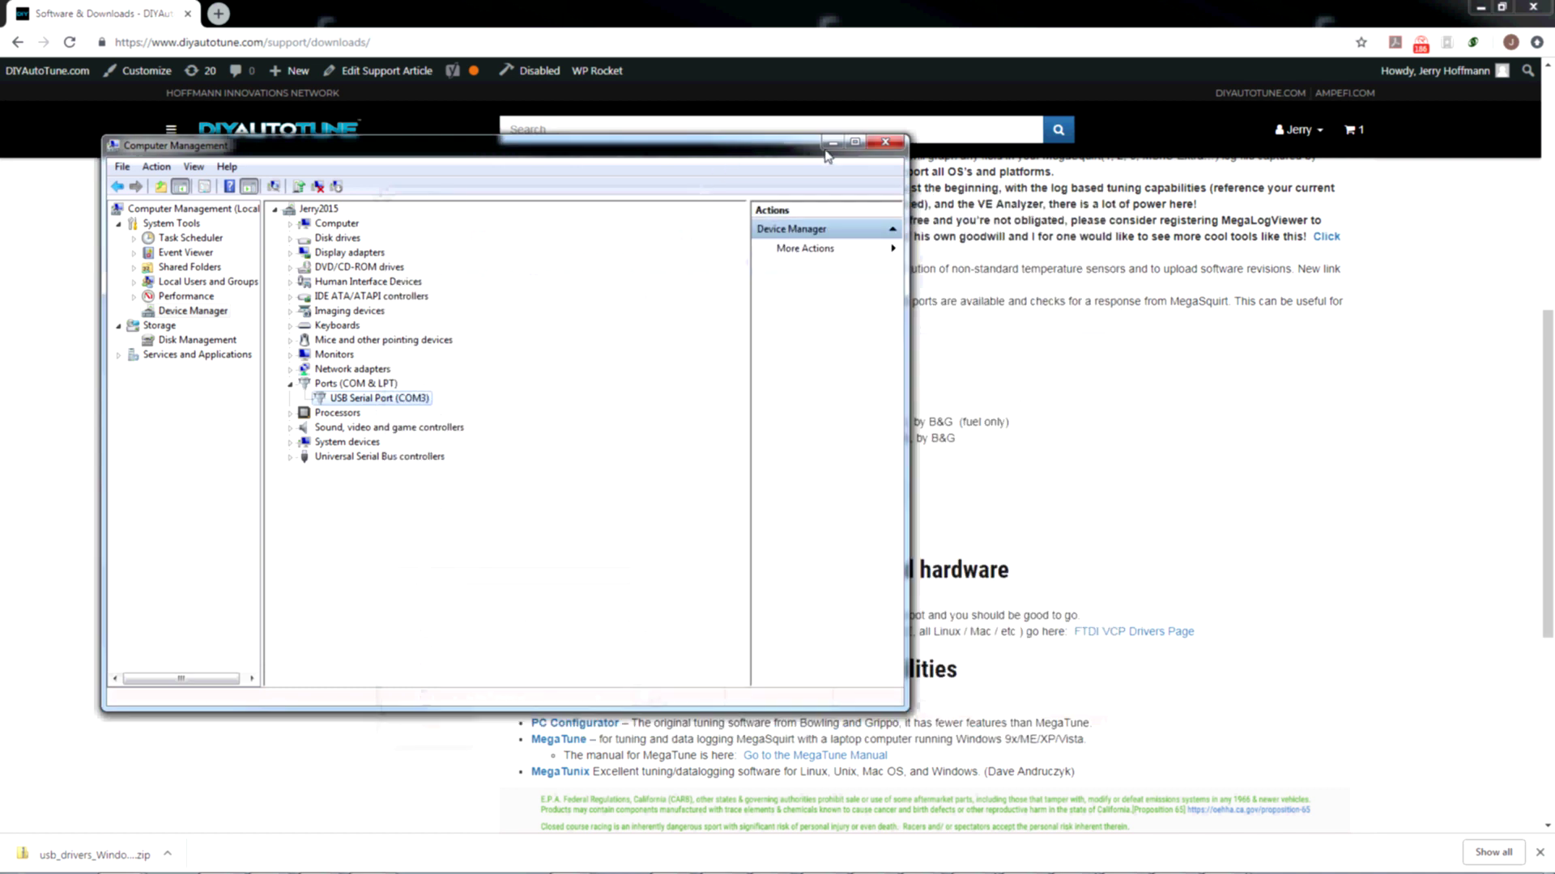
click(881, 146)
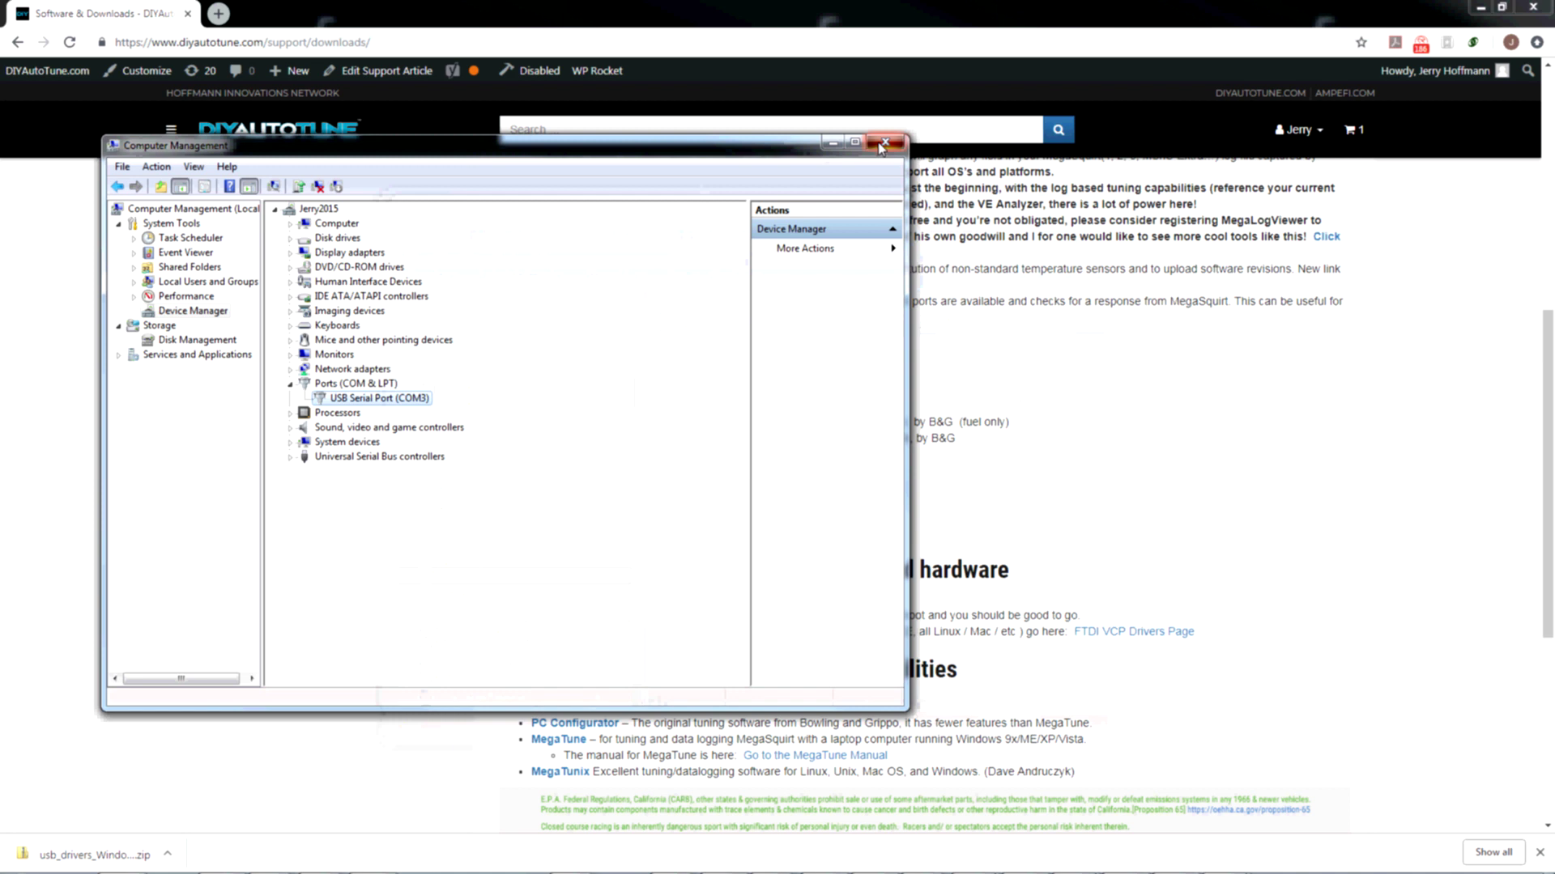